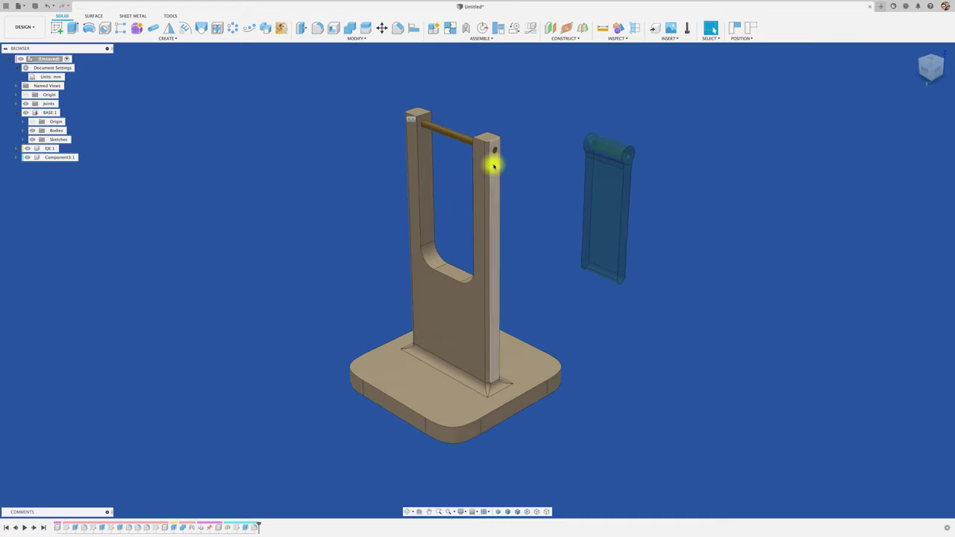
Drag the translucent blue flap toward the stand near the rod's end, then clear the rod selection.
{"action": "left_click_drag", "start_coordinate": [621, 211], "coordinate": [579, 211]}
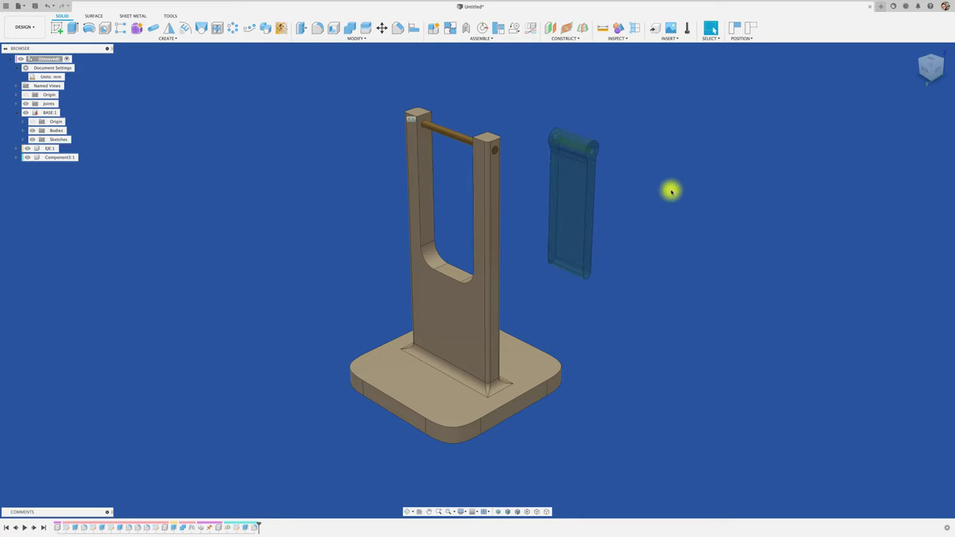
{"action": "scroll", "coordinate": [671, 192], "scroll_direction": "up", "scroll_amount": 2}
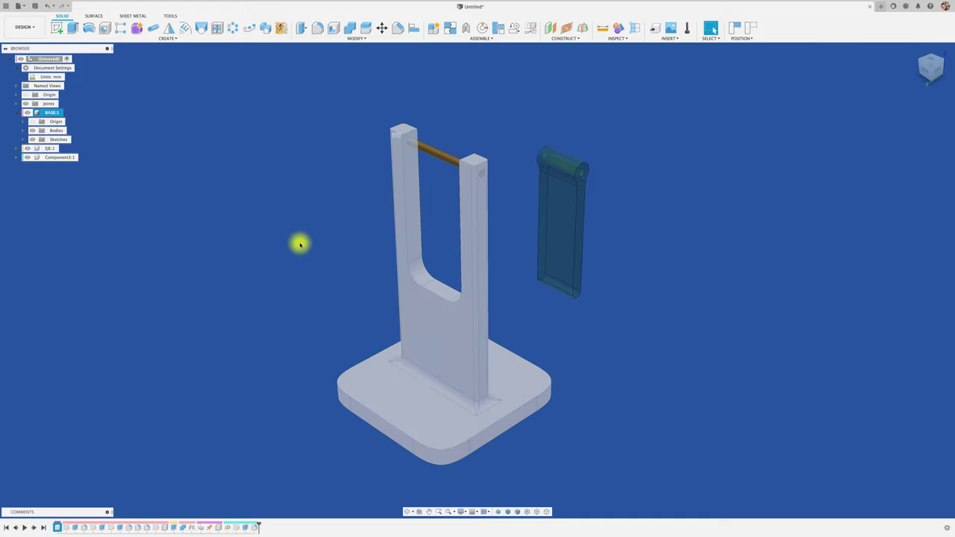
{"action": "left_click", "coordinate": [436, 154]}
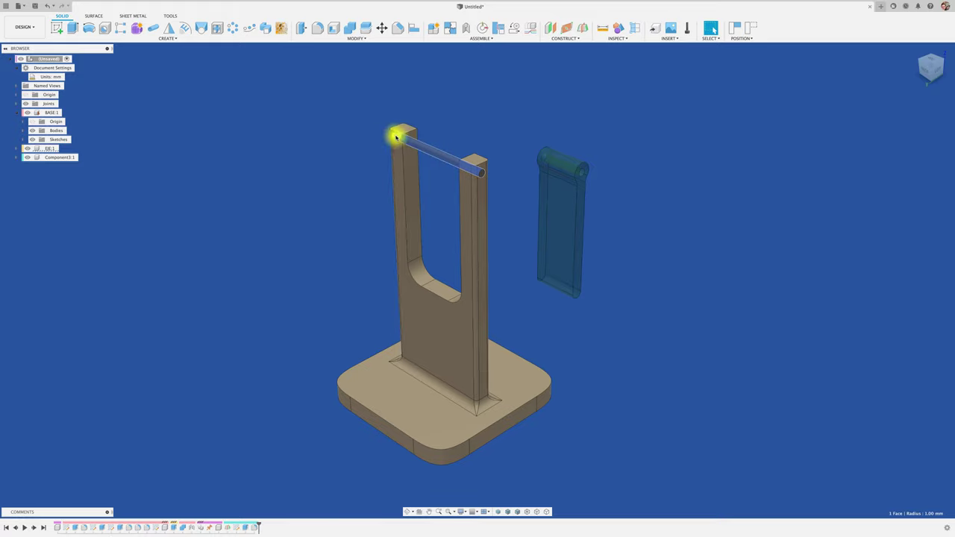
{"action": "left_click", "coordinate": [573, 104]}
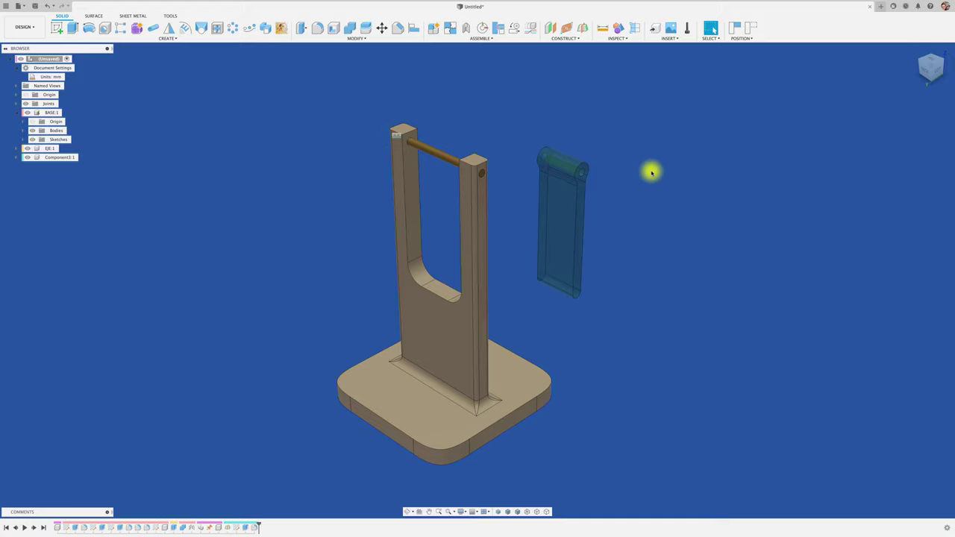
Create a revolute joint between the flap's hinge cylinder and the EJE rod.
{"action": "key", "text": "j"}
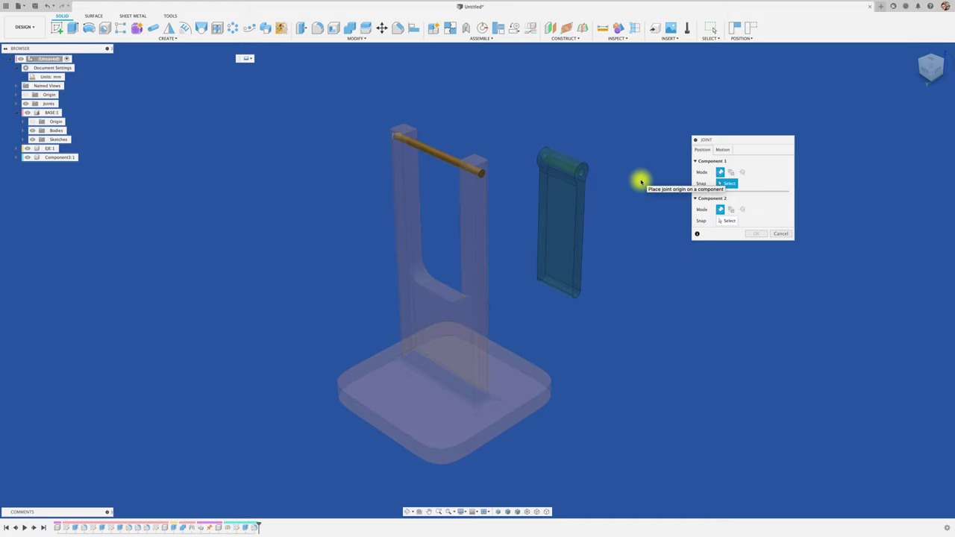
{"action": "scroll", "coordinate": [641, 181], "scroll_direction": "up", "scroll_amount": 3}
{"action": "scroll", "coordinate": [640, 181], "scroll_direction": "up", "scroll_amount": 3}
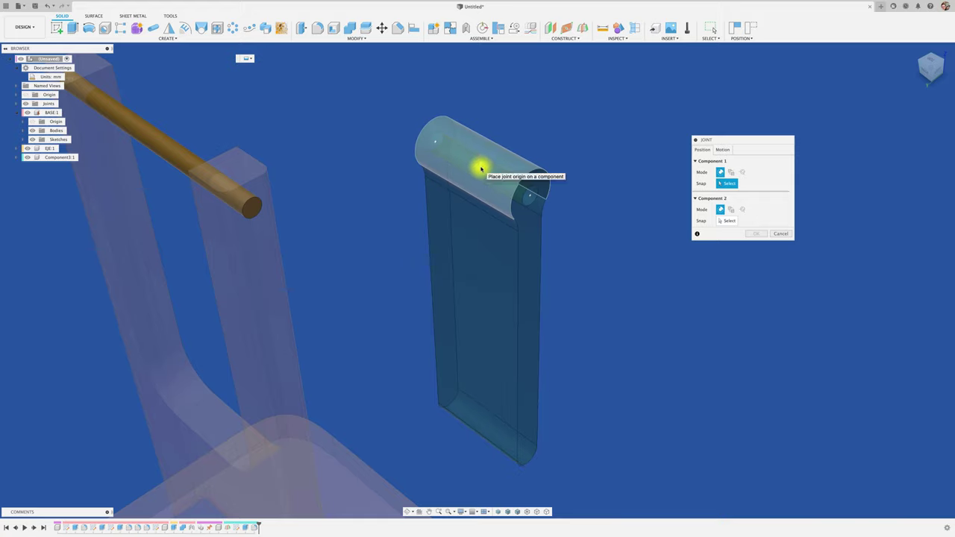
{"action": "left_click", "coordinate": [481, 168]}
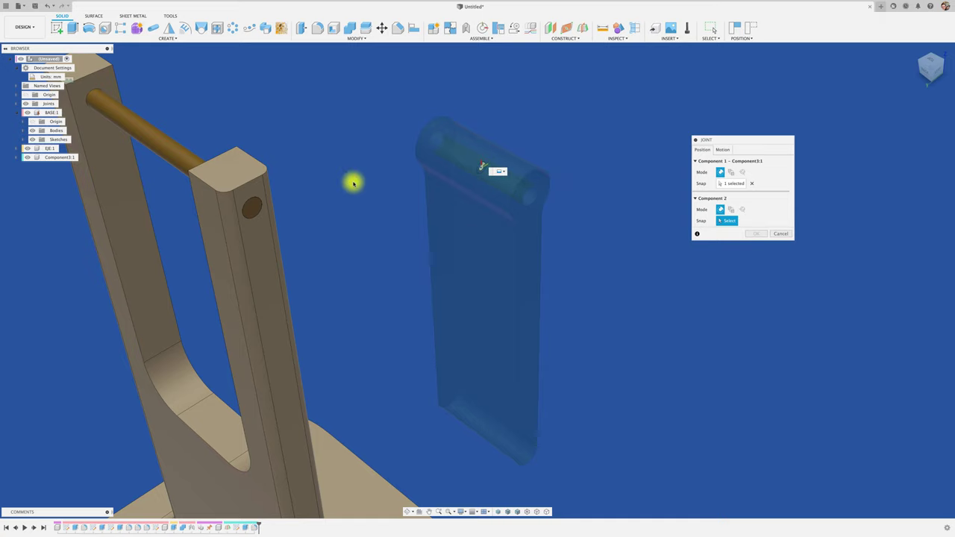
{"action": "left_click", "coordinate": [154, 139]}
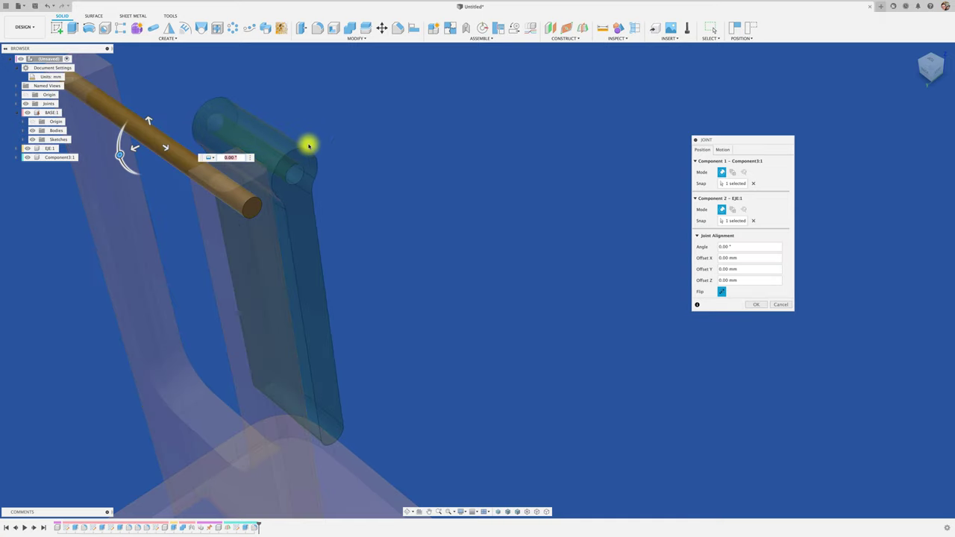
{"action": "left_click", "coordinate": [723, 149]}
{"action": "left_click", "coordinate": [732, 161]}
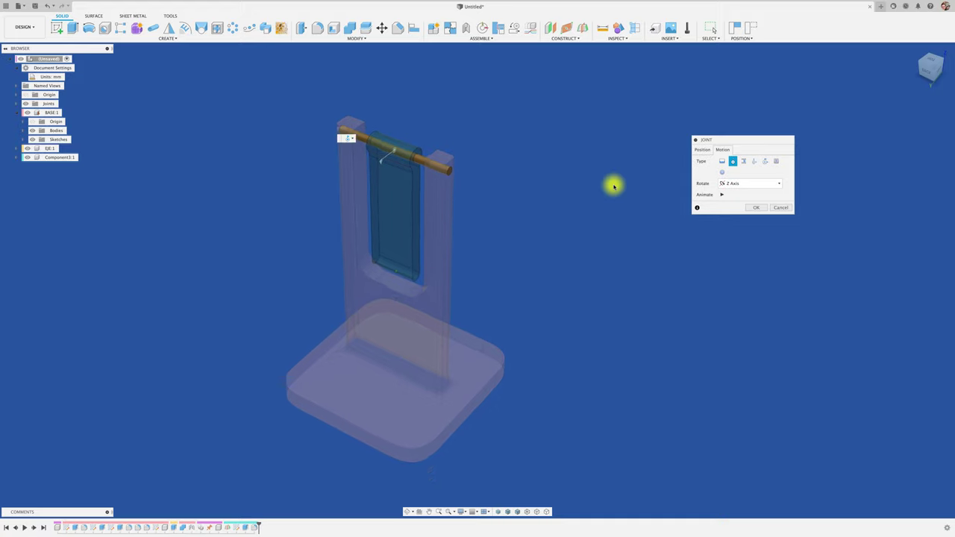
{"action": "left_click", "coordinate": [756, 208]}
Swing the flap to test the joint, then return it to its home hanging position.
{"action": "mouse_move", "coordinate": [400, 218]}
{"action": "left_mouse_down"}
{"action": "mouse_move", "coordinate": [422, 173]}
{"action": "mouse_move", "coordinate": [478, 150]}
{"action": "mouse_move", "coordinate": [434, 168]}
{"action": "mouse_move", "coordinate": [398, 160]}
{"action": "mouse_move", "coordinate": [455, 162]}
{"action": "mouse_move", "coordinate": [454, 124]}
{"action": "mouse_move", "coordinate": [398, 161]}
{"action": "left_mouse_up"}
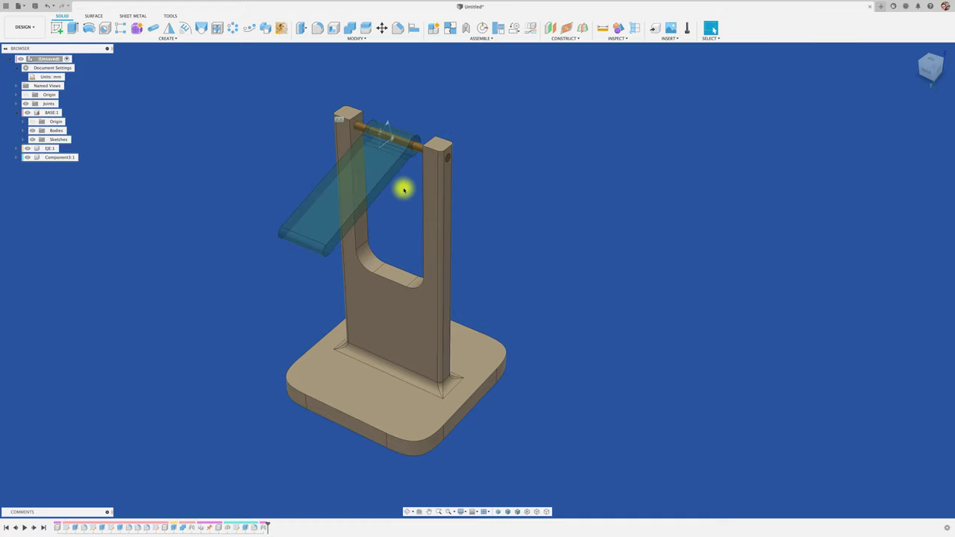
{"action": "right_click", "coordinate": [387, 125]}
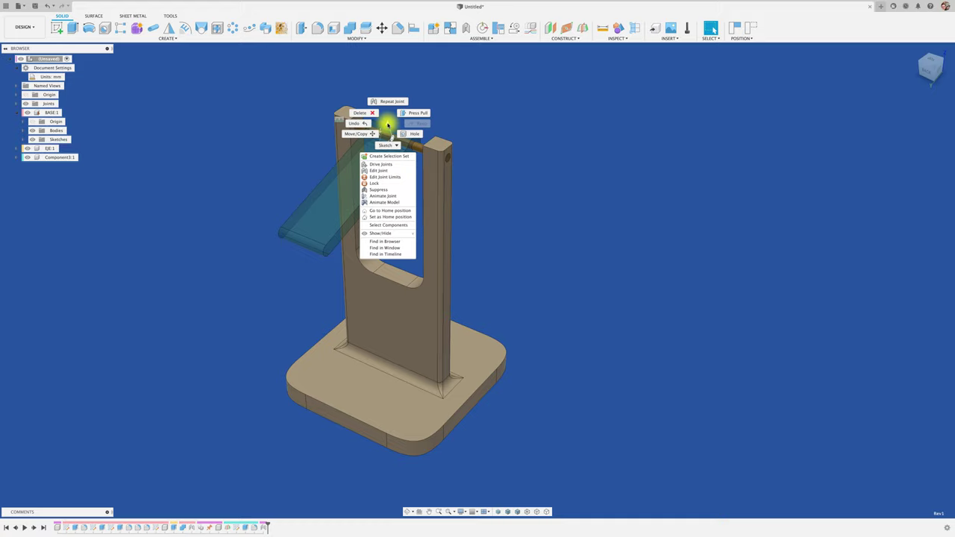
{"action": "left_click", "coordinate": [389, 211]}
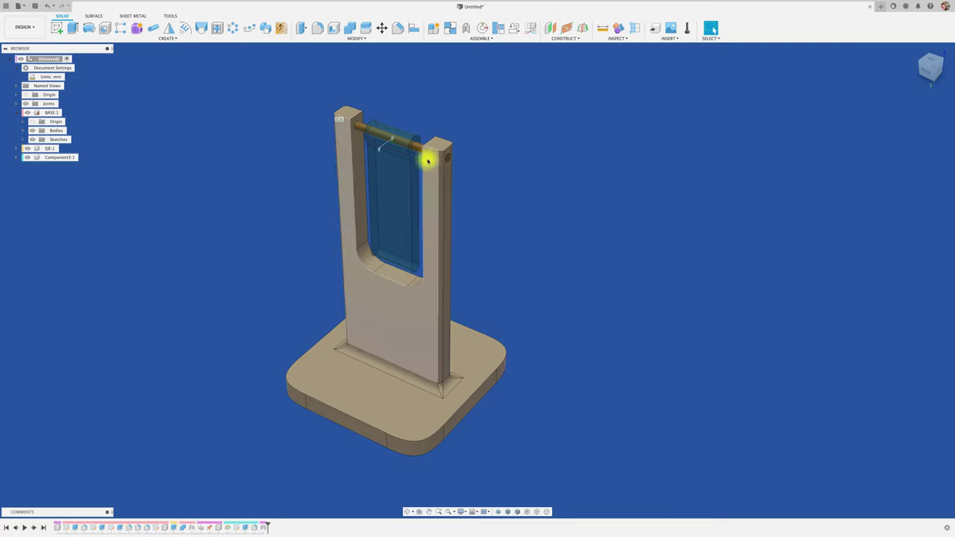
Apply the Nylon 6-6 (White) appearance to the flap body and close the Appearance library.
{"action": "key", "text": "a"}
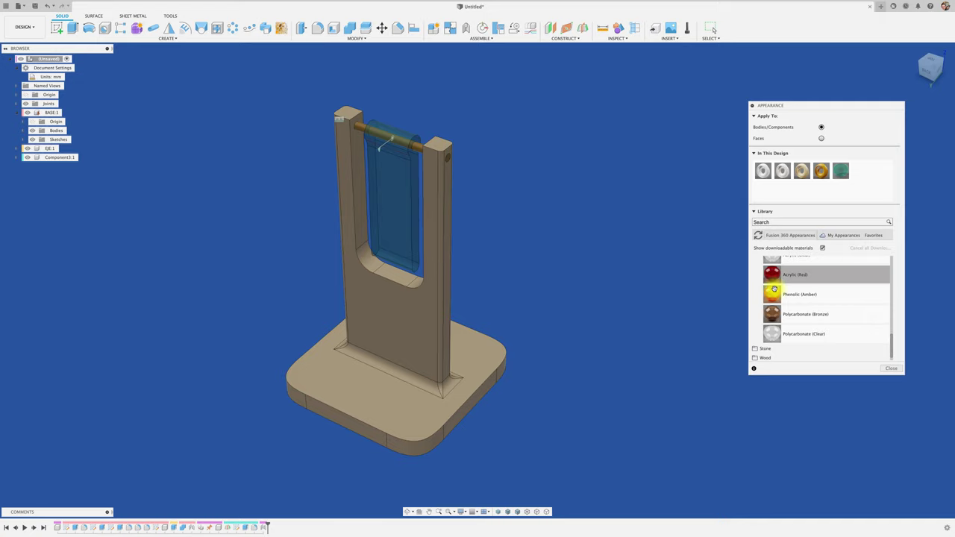
{"action": "scroll", "coordinate": [816, 301], "scroll_direction": "up", "scroll_amount": 1}
{"action": "scroll", "coordinate": [815, 299], "scroll_direction": "up", "scroll_amount": 2}
{"action": "scroll", "coordinate": [757, 296], "scroll_direction": "up", "scroll_amount": 2}
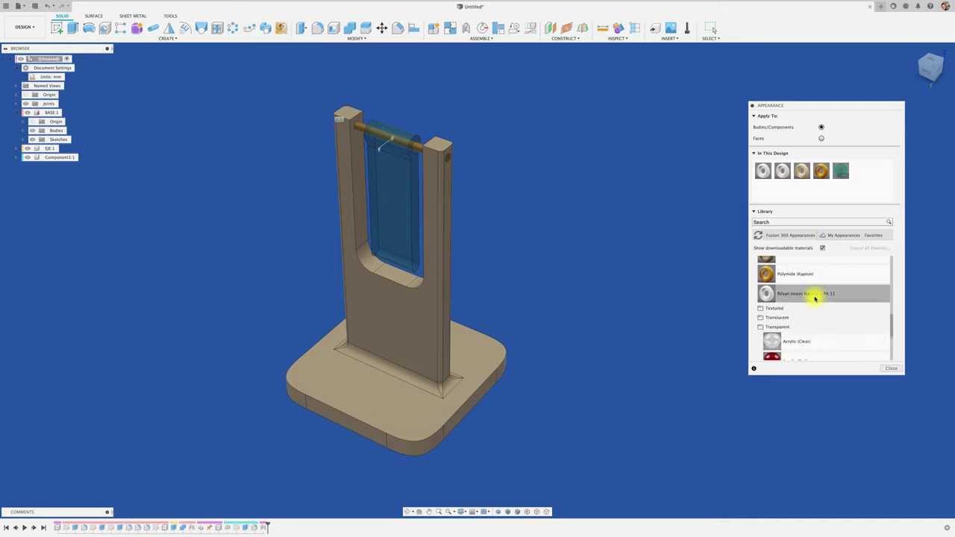
{"action": "scroll", "coordinate": [776, 291], "scroll_direction": "down", "scroll_amount": 4}
{"action": "scroll", "coordinate": [772, 302], "scroll_direction": "up", "scroll_amount": 4}
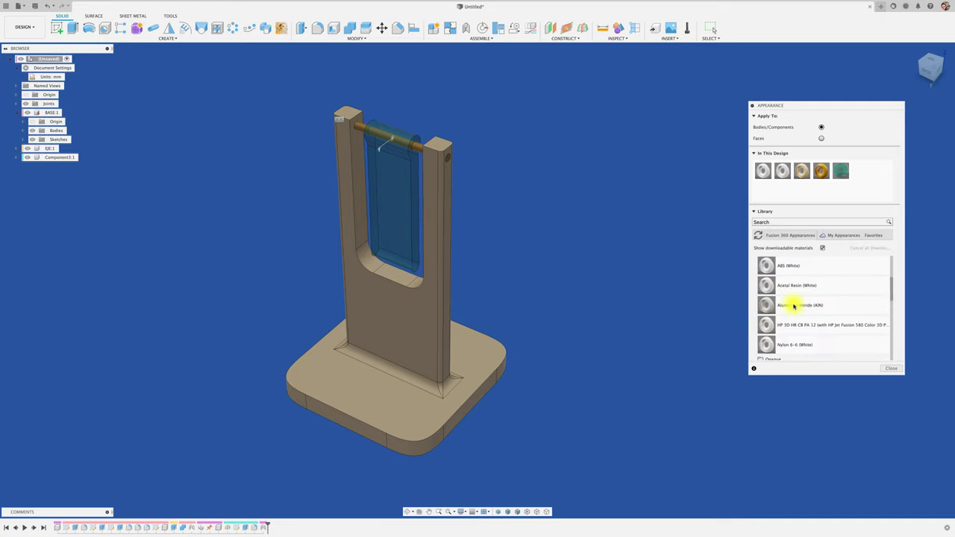
{"action": "scroll", "coordinate": [771, 305], "scroll_direction": "up", "scroll_amount": 1}
{"action": "left_click_drag", "start_coordinate": [767, 336], "coordinate": [405, 162]}
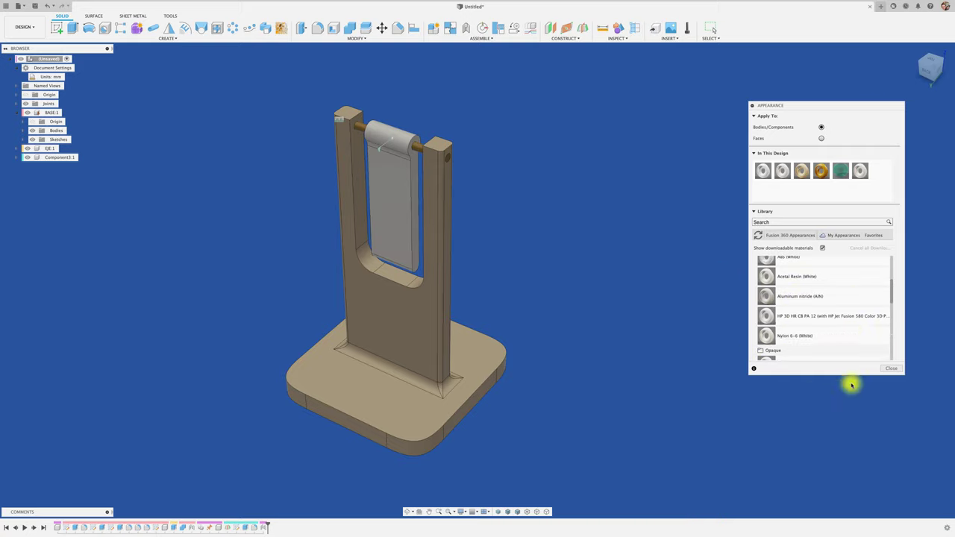
{"action": "left_click", "coordinate": [894, 369]}
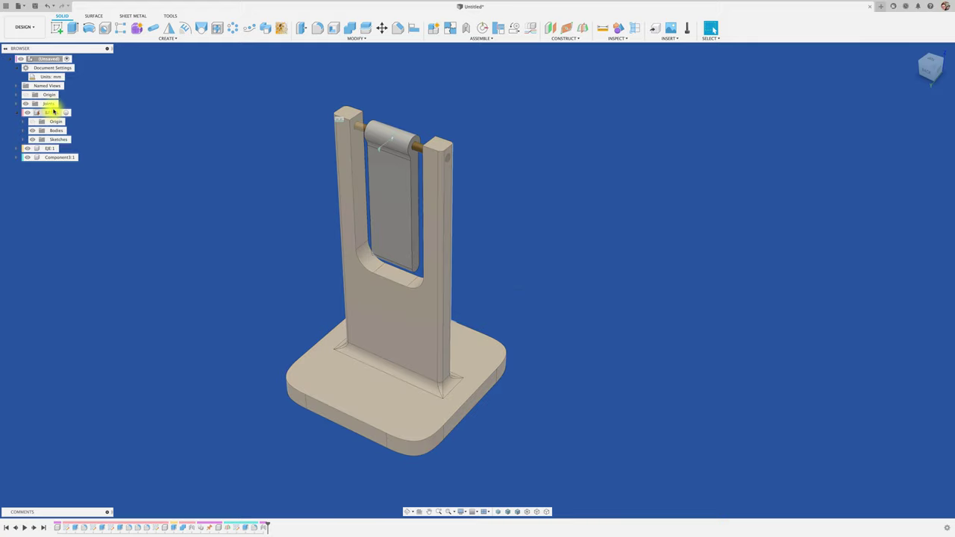
Animate the Rev1 joint from the browser's Joints list, then stop the animation.
{"action": "left_click", "coordinate": [16, 104]}
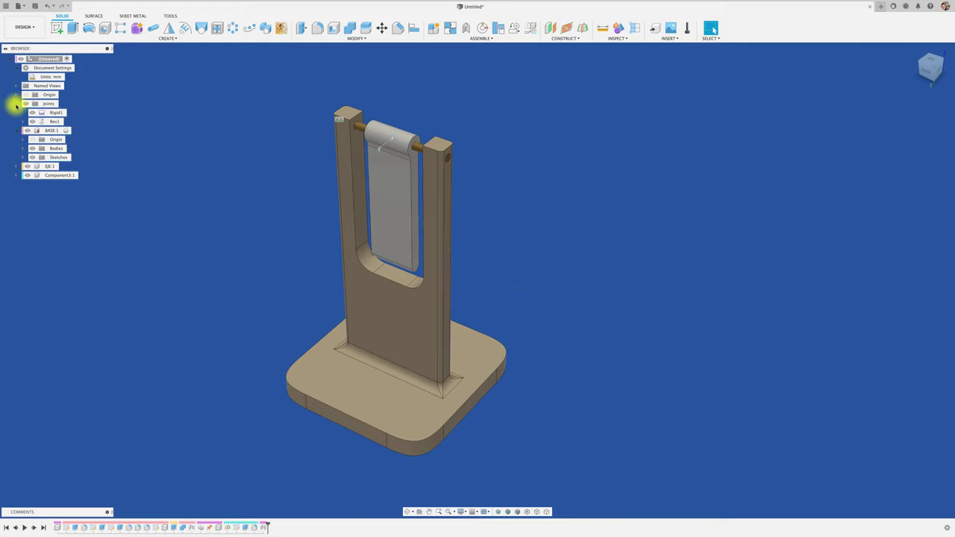
{"action": "right_click", "coordinate": [51, 122]}
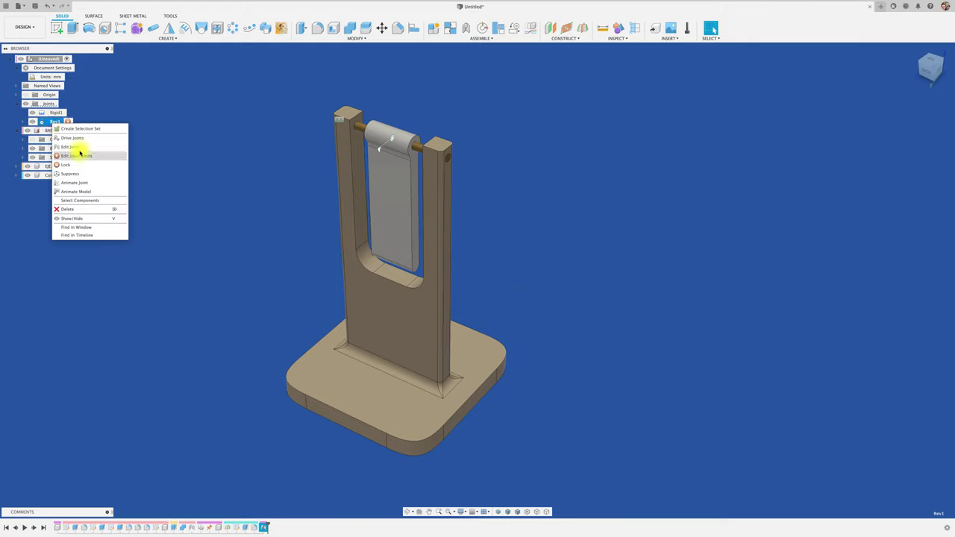
{"action": "left_click", "coordinate": [95, 191]}
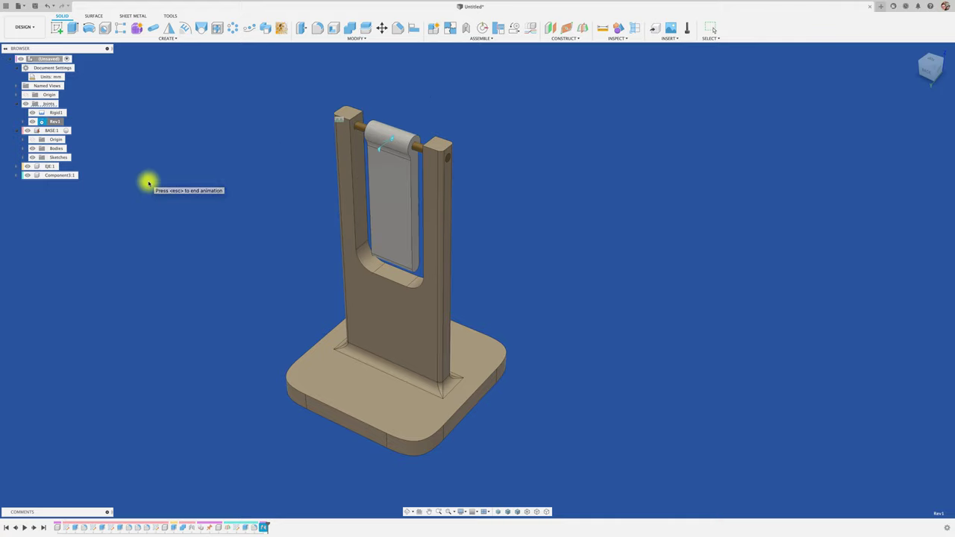
{"action": "key", "text": "Escape"}
Swing the flap by hand to test it, undo back to hanging vertically, and pan the view.
{"action": "mouse_move", "coordinate": [402, 236]}
{"action": "left_mouse_down"}
{"action": "mouse_move", "coordinate": [345, 216]}
{"action": "mouse_move", "coordinate": [343, 181]}
{"action": "mouse_move", "coordinate": [365, 109]}
{"action": "mouse_move", "coordinate": [256, 117]}
{"action": "mouse_move", "coordinate": [366, 128]}
{"action": "mouse_move", "coordinate": [328, 132]}
{"action": "mouse_move", "coordinate": [385, 149]}
{"action": "mouse_move", "coordinate": [416, 130]}
{"action": "left_mouse_up"}
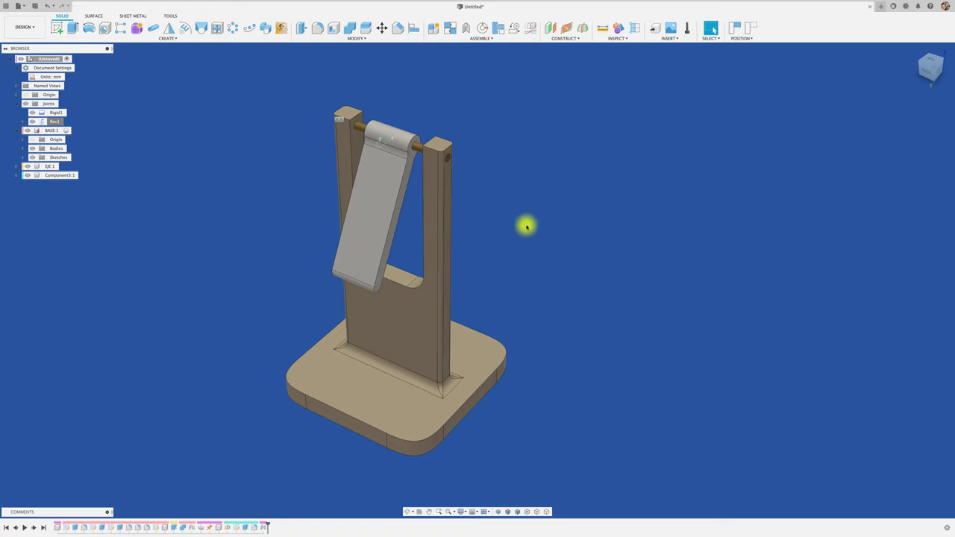
{"action": "key", "text": "ctrl+z"}
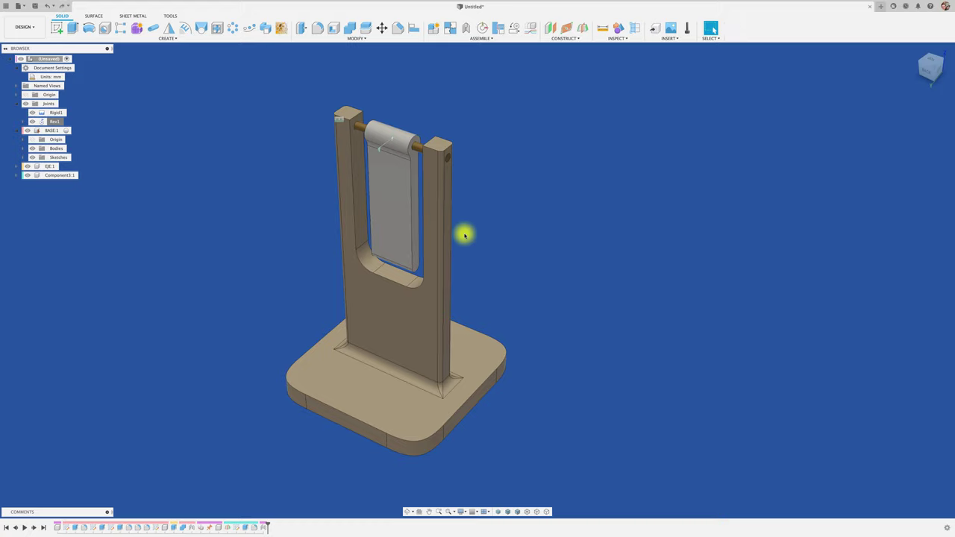
{"action": "middle_click_drag", "start_coordinate": [465, 234], "coordinate": [518, 236]}
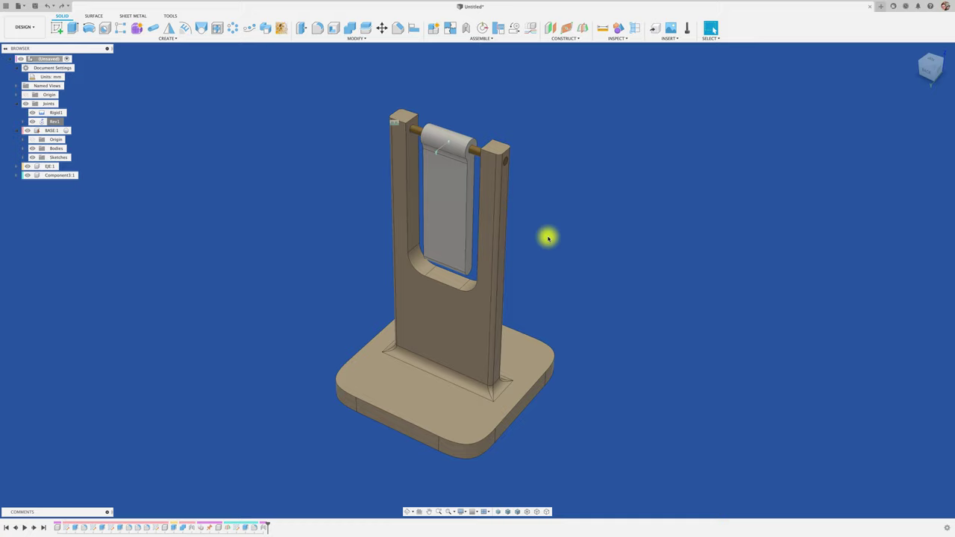
{"action": "scroll", "coordinate": [548, 237], "scroll_direction": "left", "scroll_amount": 3, "text": "shift"}
{"action": "scroll", "coordinate": [548, 238], "scroll_direction": "up", "scroll_amount": 2}
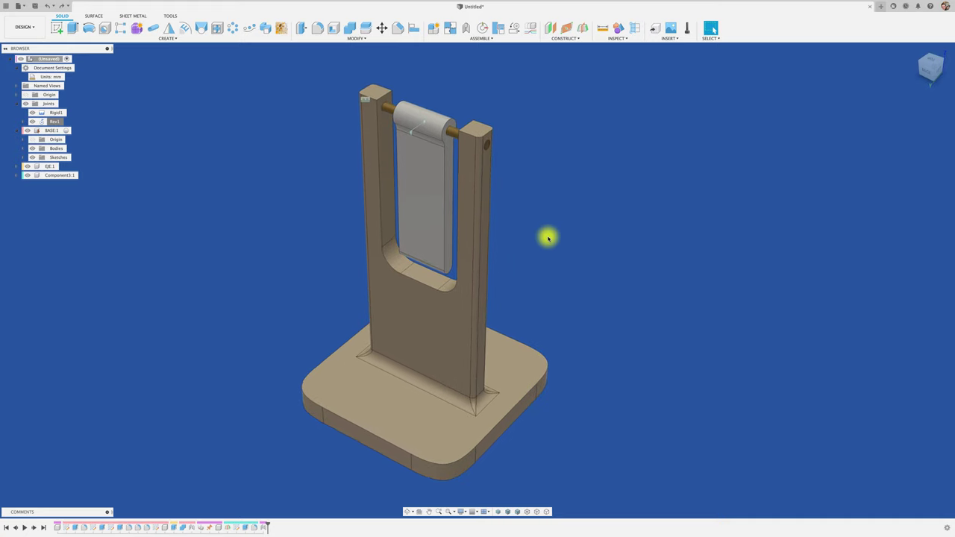
{"action": "scroll", "coordinate": [548, 238], "scroll_direction": "down", "scroll_amount": 2}
{"action": "scroll", "coordinate": [547, 237], "scroll_direction": "left", "scroll_amount": 2, "text": "shift"}
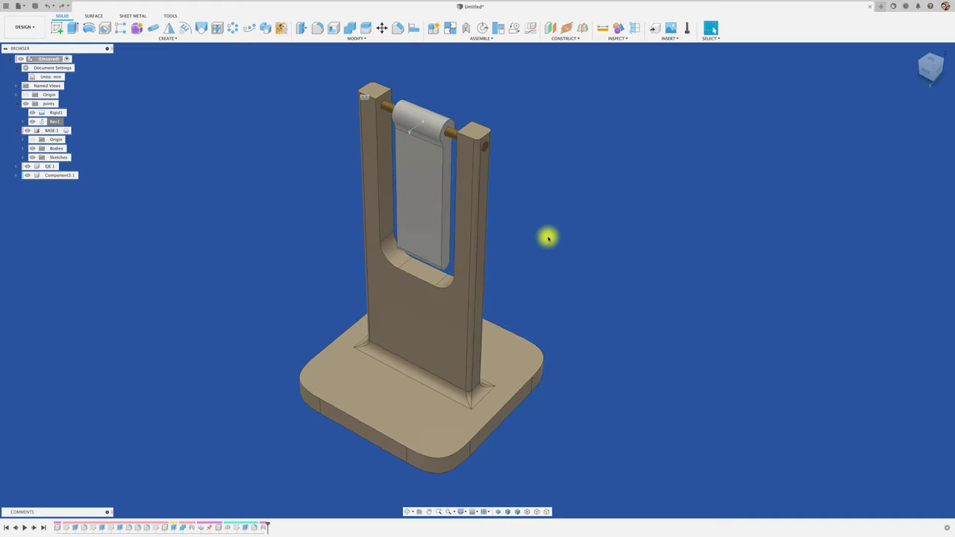
Open Rev1's Edit Joint Limits settings and preview the hinge's unrestricted rotation.
{"action": "left_click", "coordinate": [69, 122]}
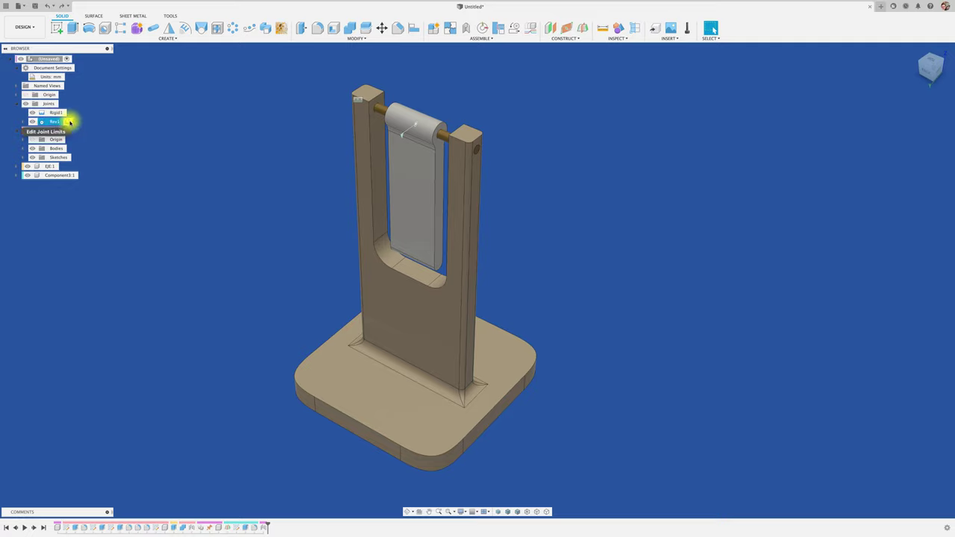
{"action": "left_click", "coordinate": [68, 123]}
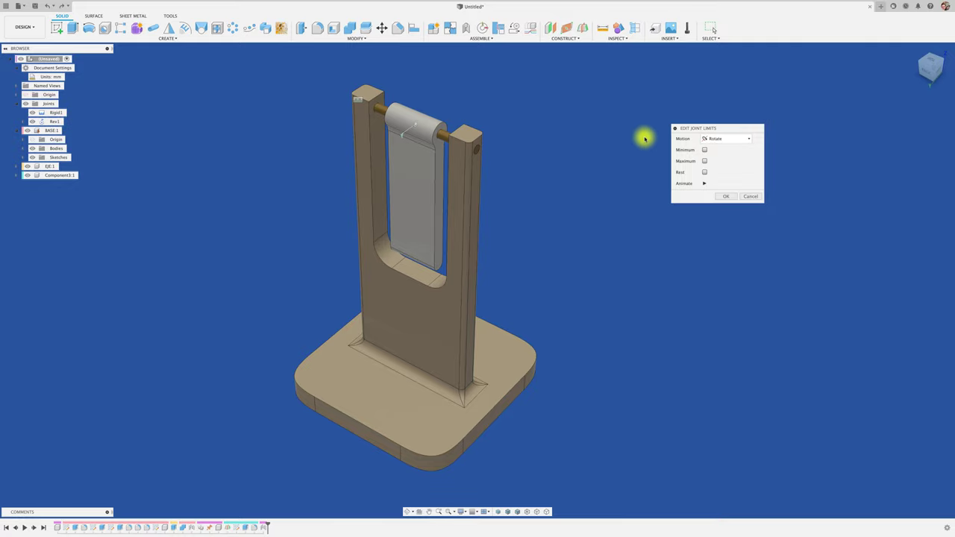
{"action": "left_click_drag", "start_coordinate": [728, 129], "coordinate": [598, 115]}
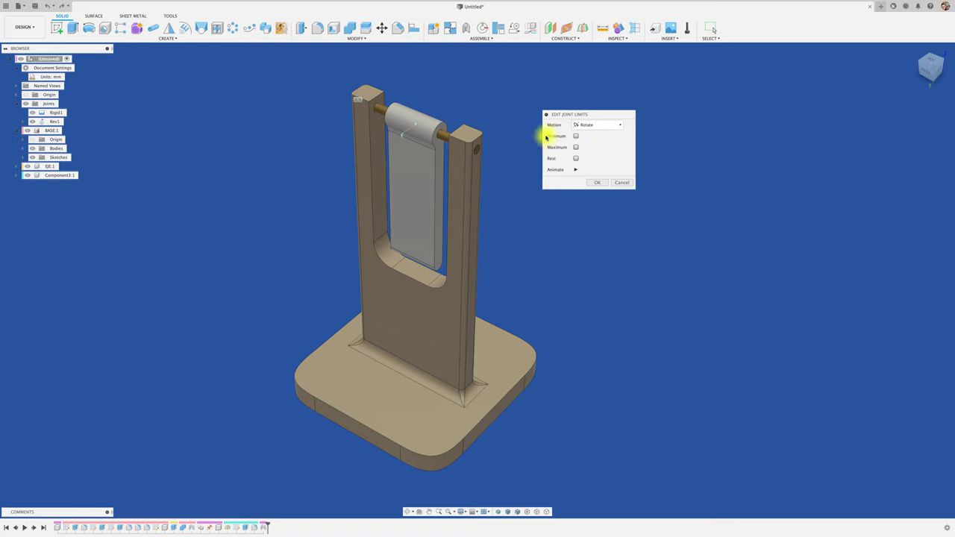
{"action": "left_click", "coordinate": [575, 169]}
Enable minimum and maximum limits and drag the flap to set the minimum at -90°.
{"action": "left_click", "coordinate": [576, 135]}
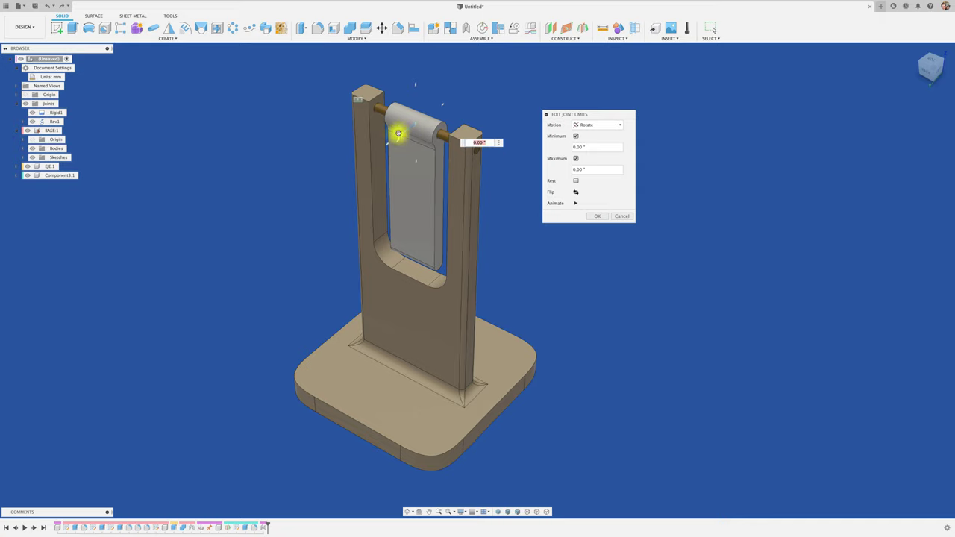
{"action": "left_click_drag", "start_coordinate": [398, 133], "coordinate": [396, 128]}
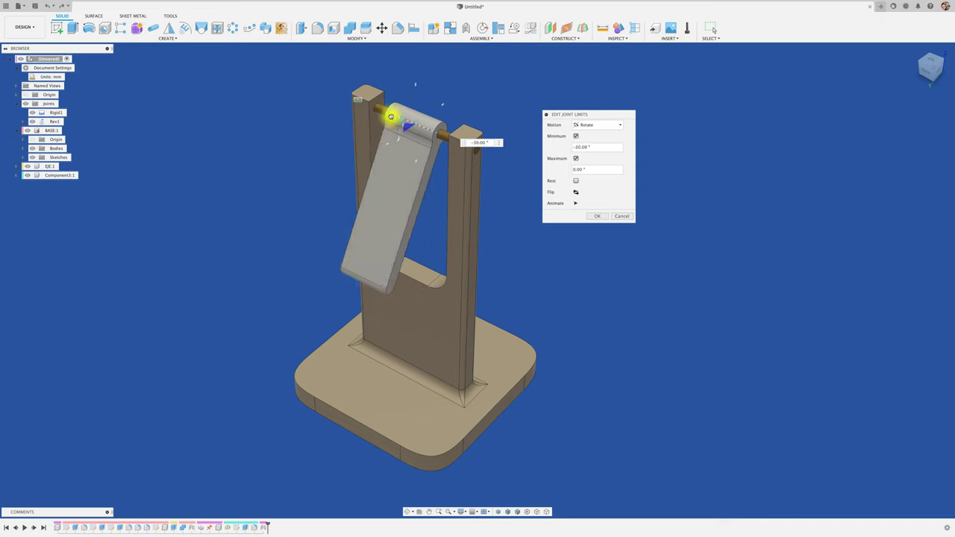
{"action": "left_click_drag", "start_coordinate": [383, 103], "coordinate": [383, 94]}
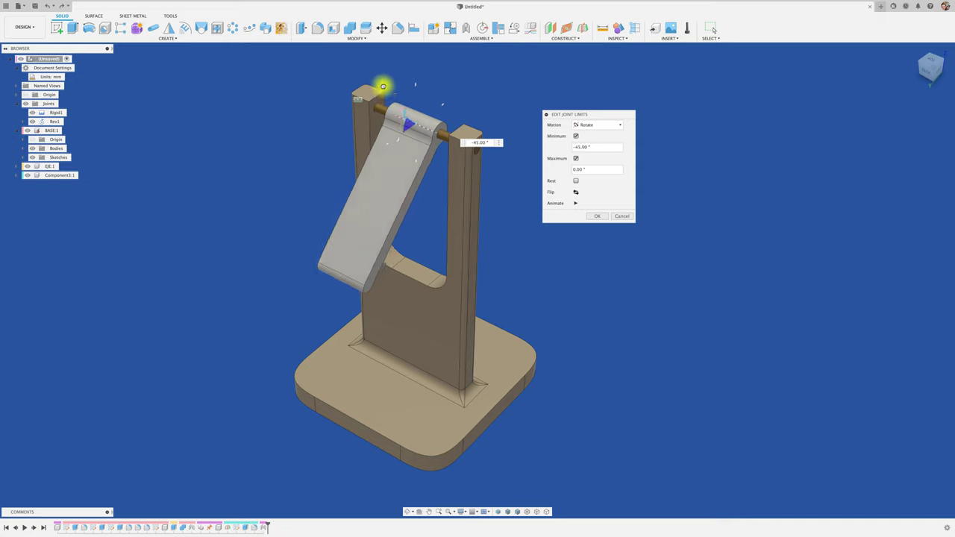
{"action": "left_click", "coordinate": [575, 203]}
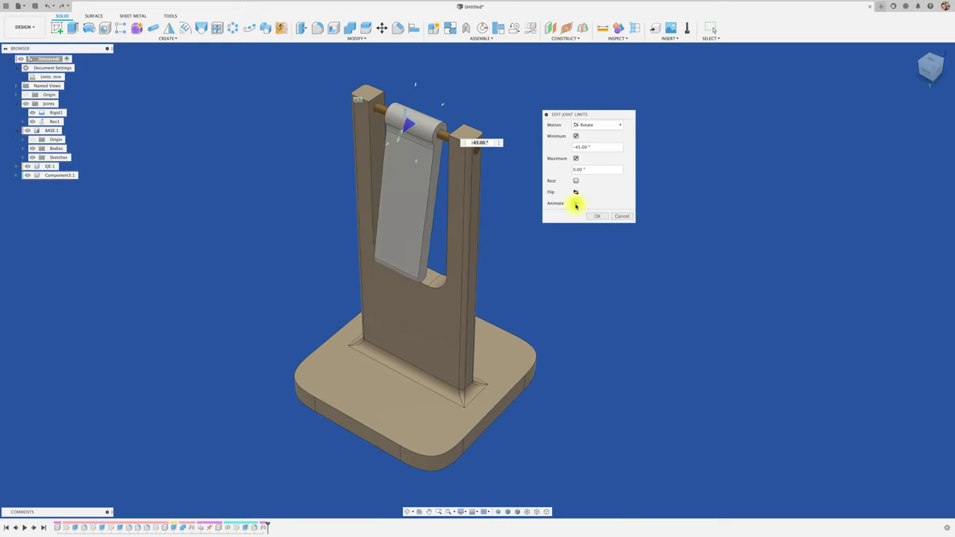
{"action": "left_click_drag", "start_coordinate": [405, 113], "coordinate": [418, 95]}
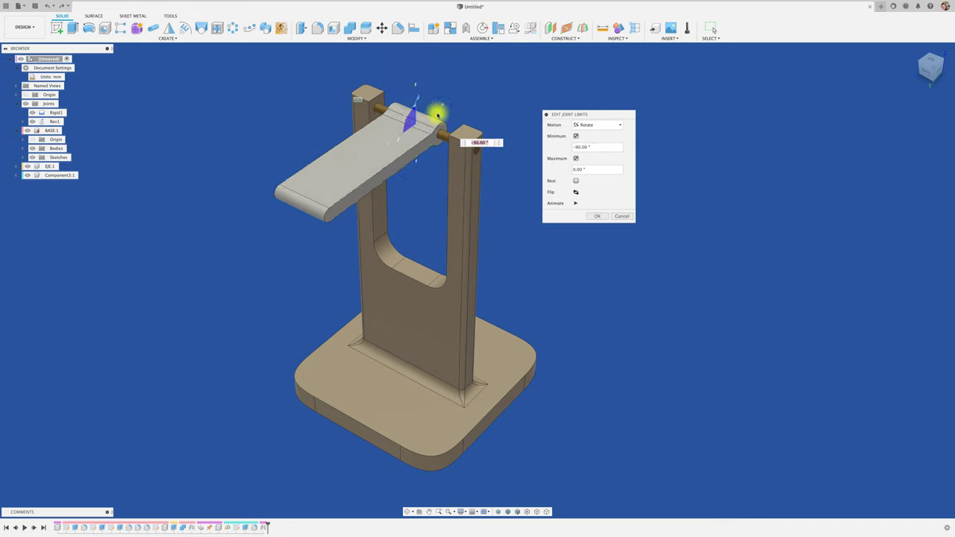
Set the maximum to 90° and animate the flap swinging from -90° to 90°.
{"action": "left_click", "coordinate": [577, 203]}
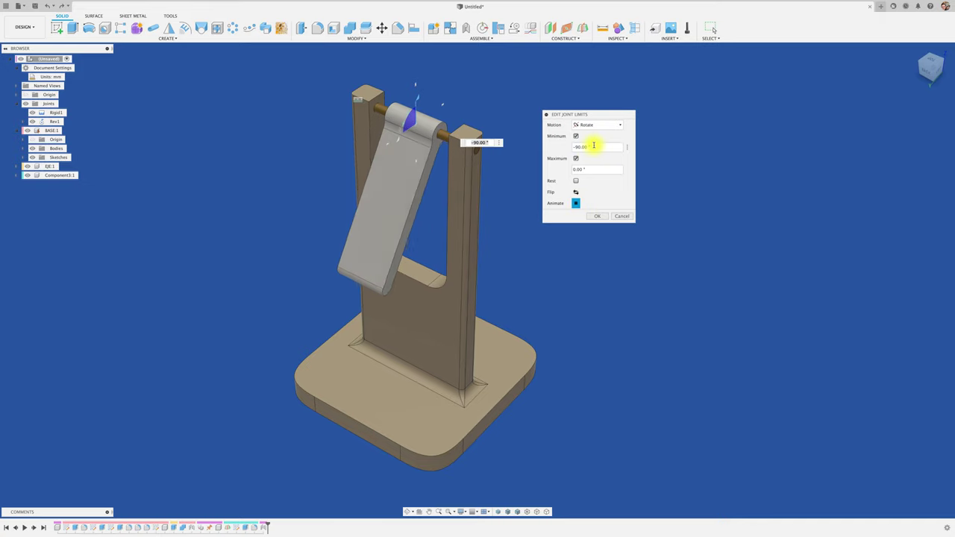
{"action": "left_click", "coordinate": [574, 205]}
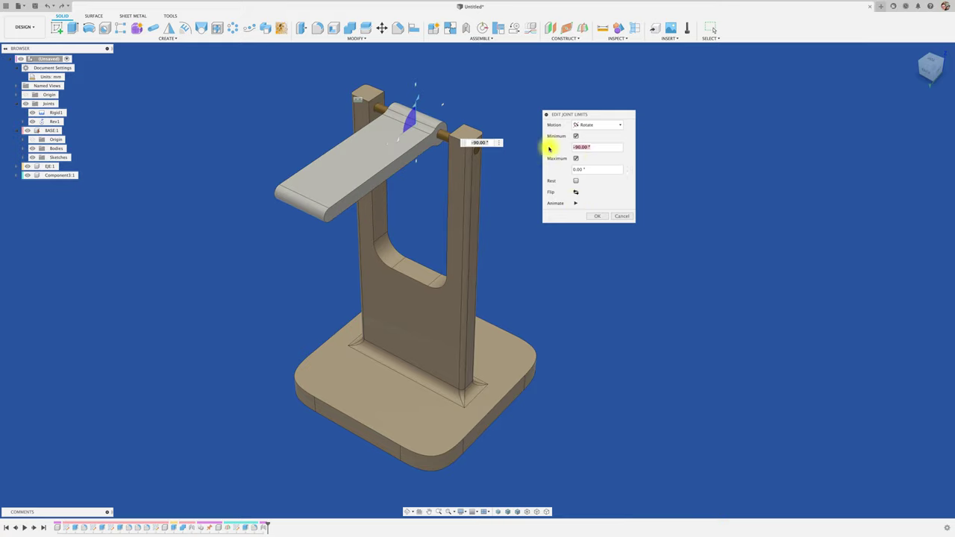
{"action": "type", "text": "90"}
{"action": "key", "text": "Tab"}
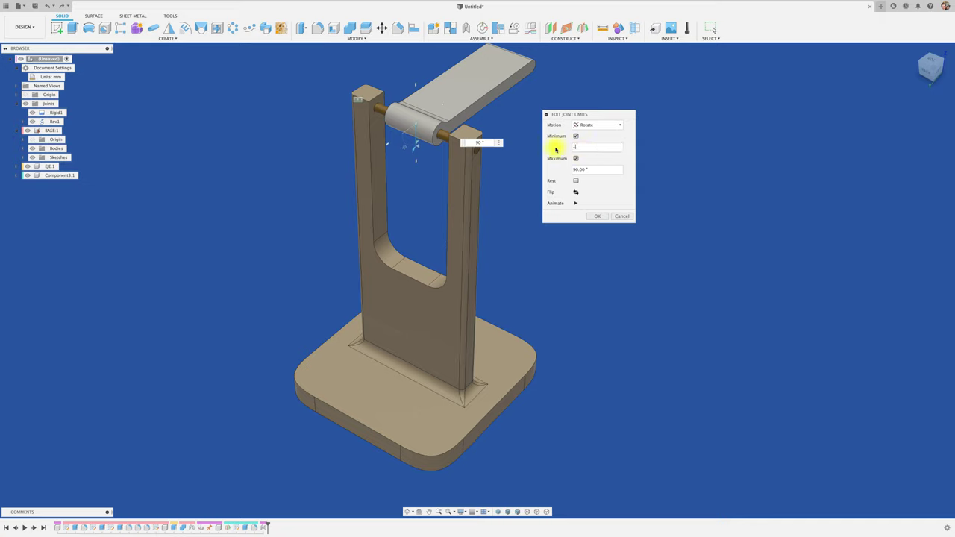
{"action": "left_click", "coordinate": [575, 203]}
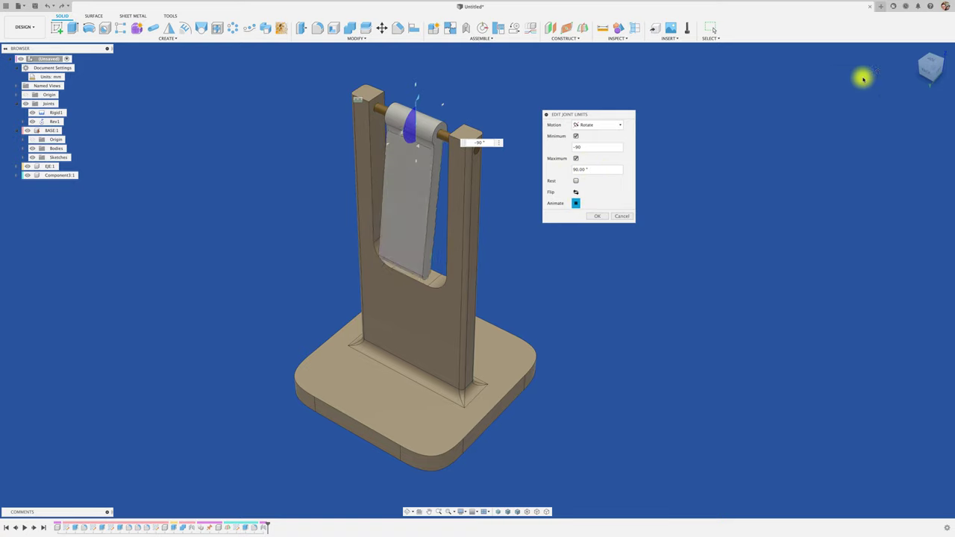
View the stand from the LEFT side and change Rev1's maximum limit to 0°.
{"action": "left_click", "coordinate": [936, 69]}
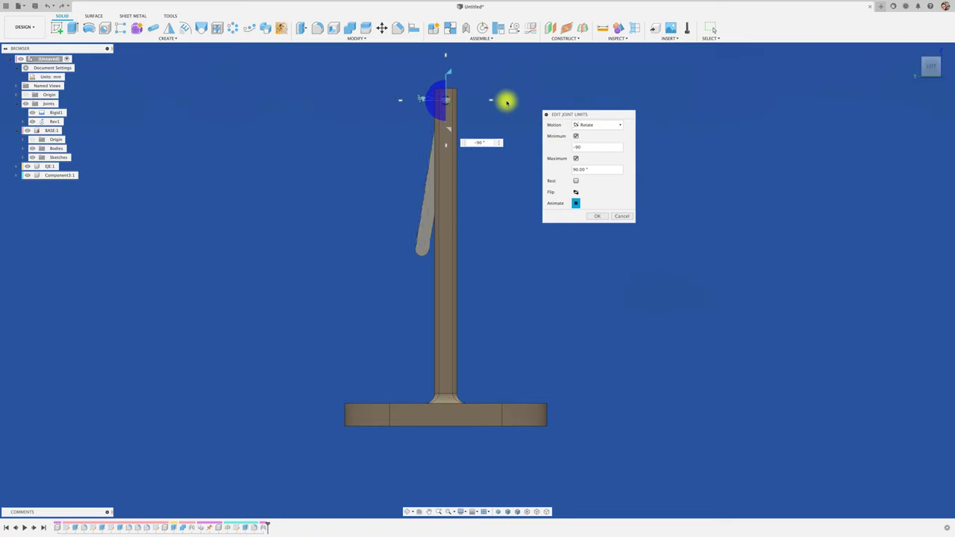
{"action": "left_click", "coordinate": [575, 158]}
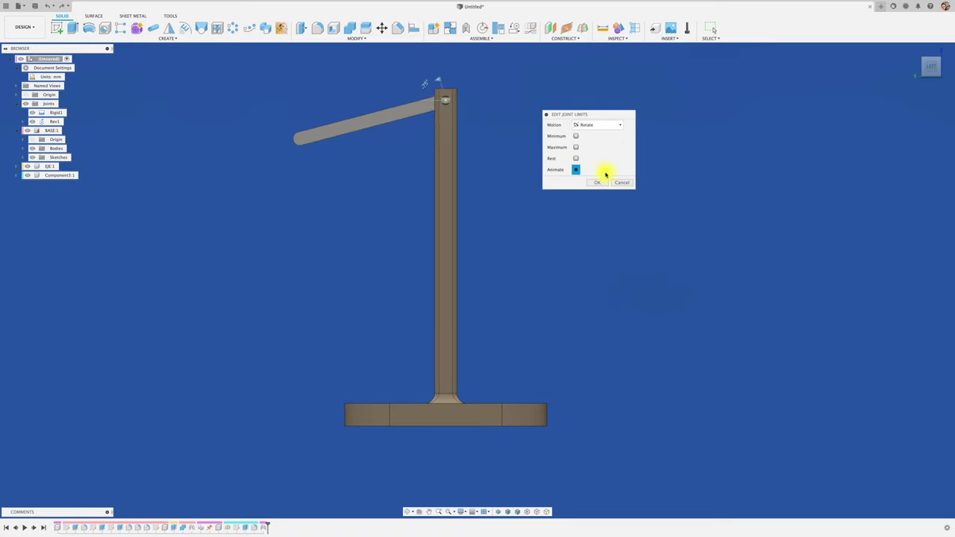
{"action": "left_click", "coordinate": [575, 136]}
{"action": "left_click", "coordinate": [597, 169]}
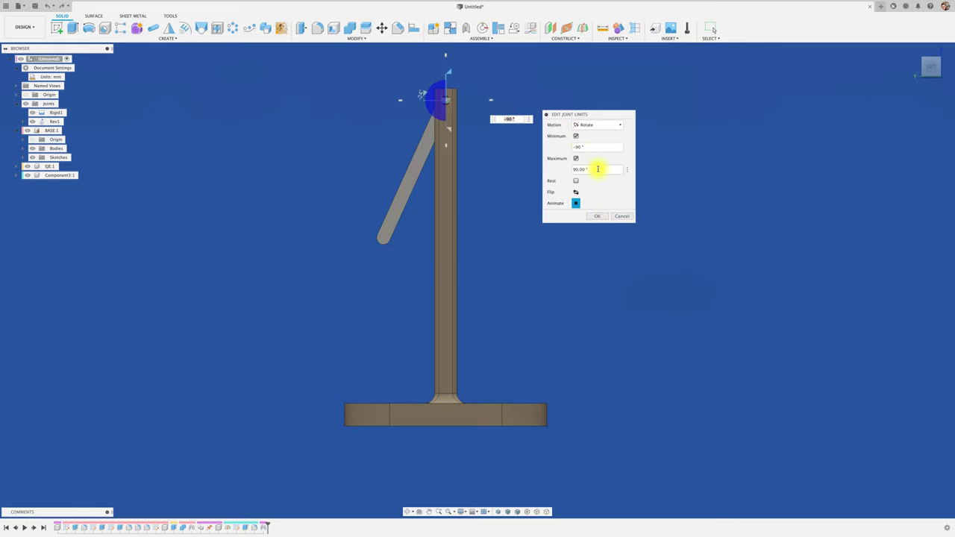
{"action": "type", "text": "0"}
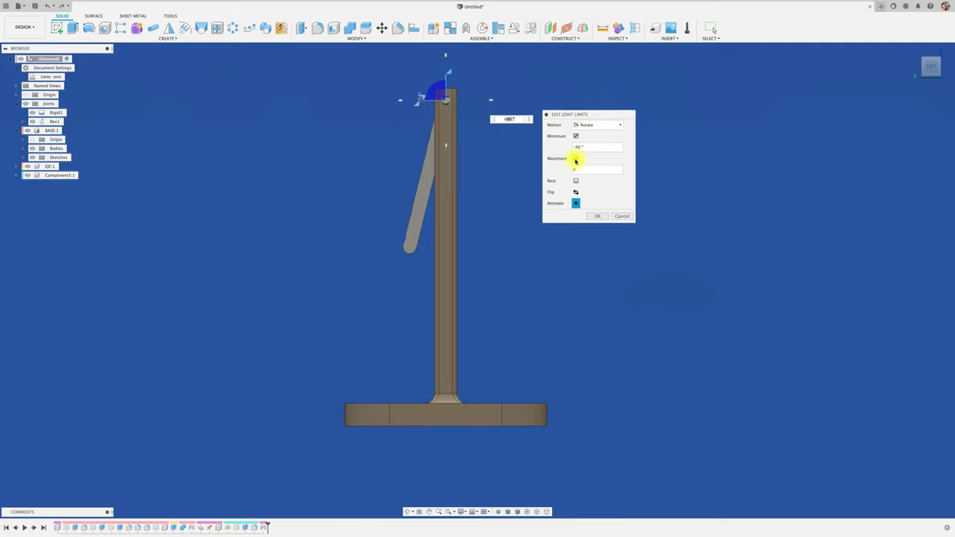
{"action": "left_click", "coordinate": [576, 137]}
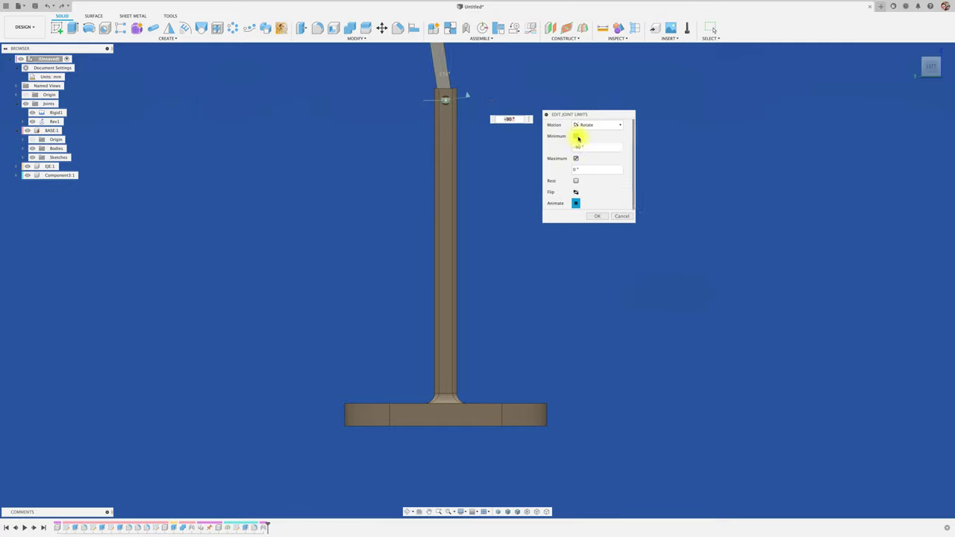
{"action": "left_click", "coordinate": [576, 136]}
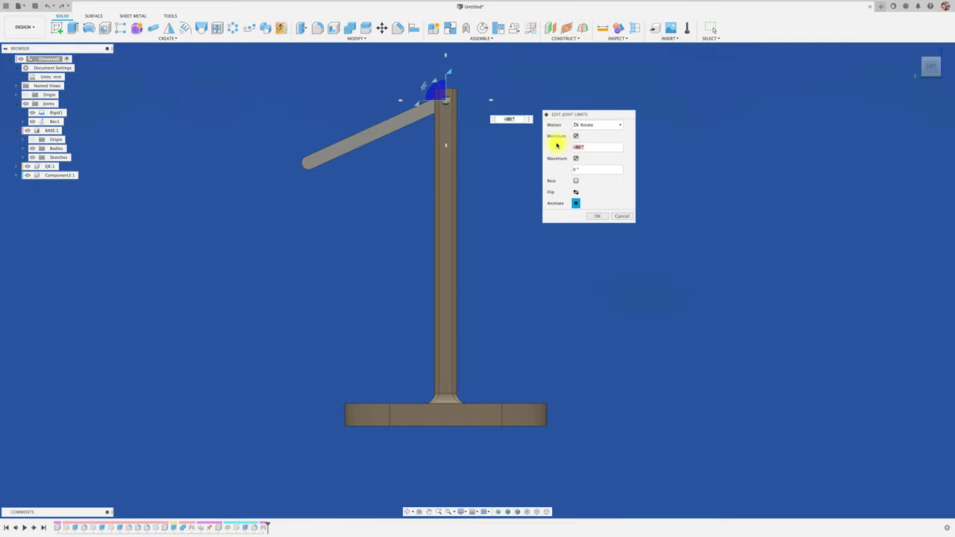
Set Rev1's minimum to -45° and maximum to 45°, then return to the home view.
{"action": "type", "text": "-45"}
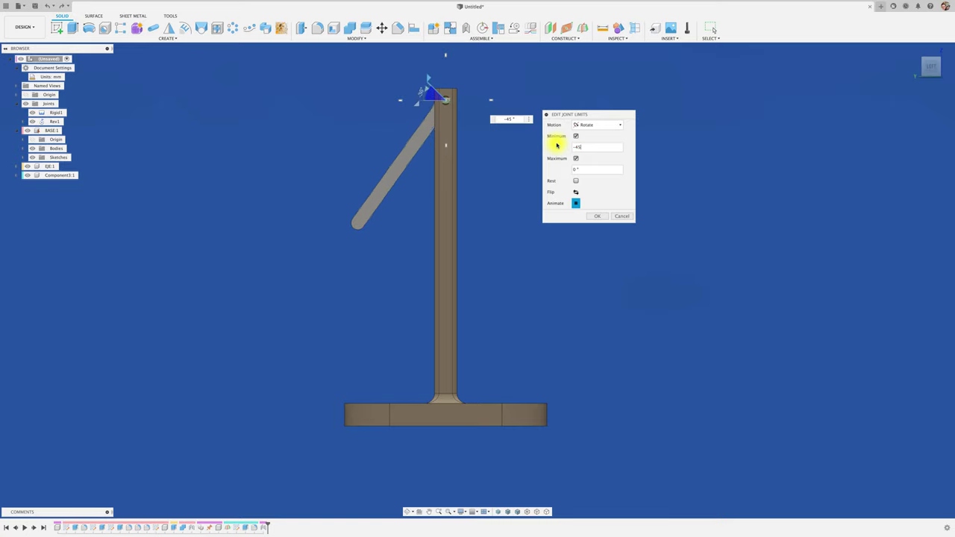
{"action": "left_click", "coordinate": [575, 159]}
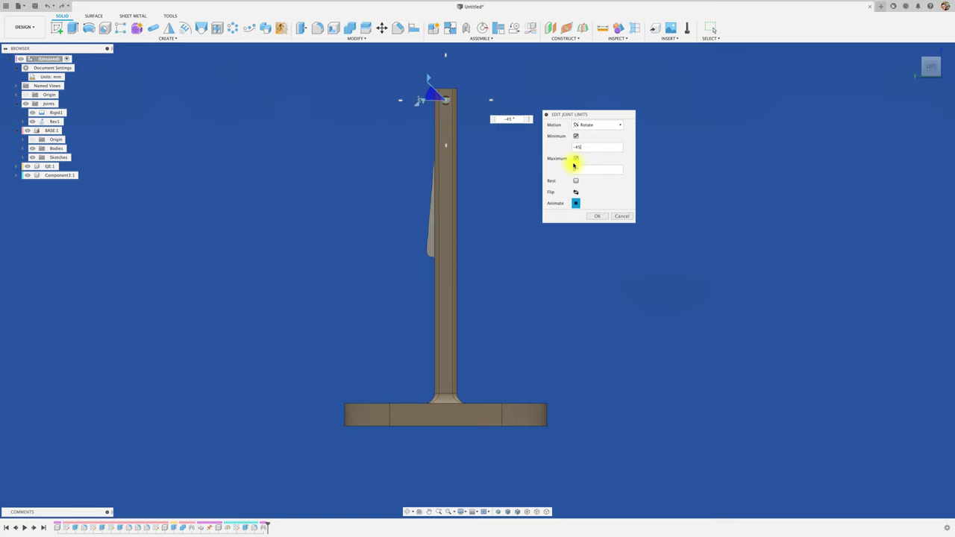
{"action": "left_click", "coordinate": [575, 159]}
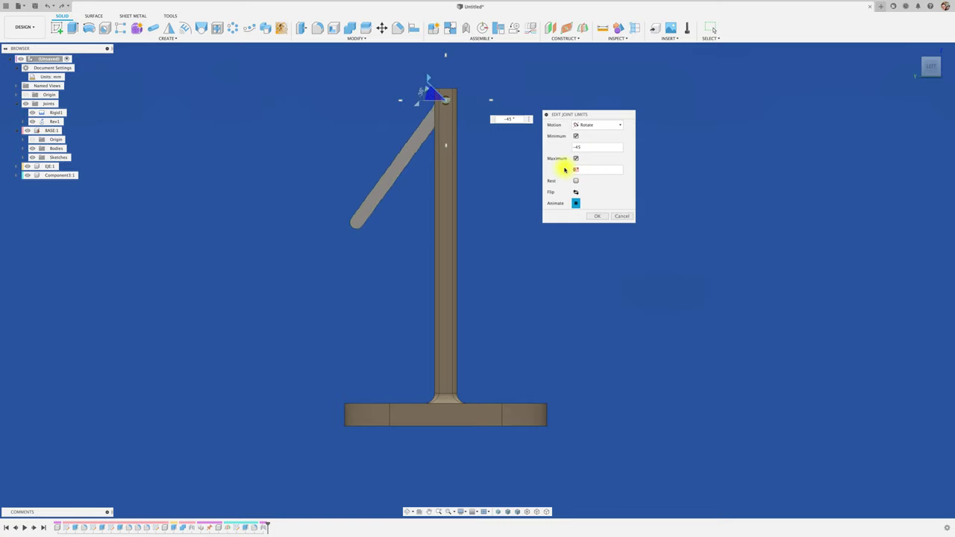
{"action": "type", "text": "45"}
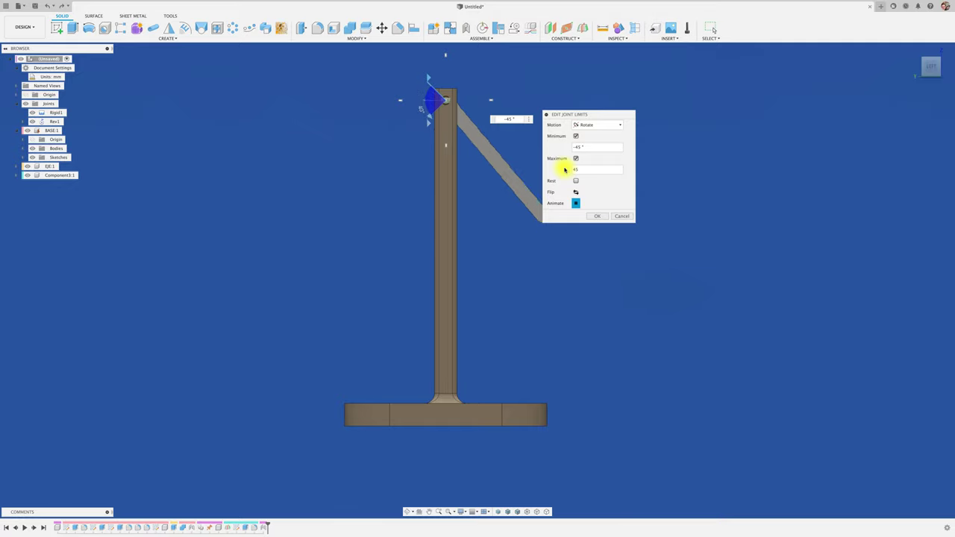
{"action": "key", "text": "F6"}
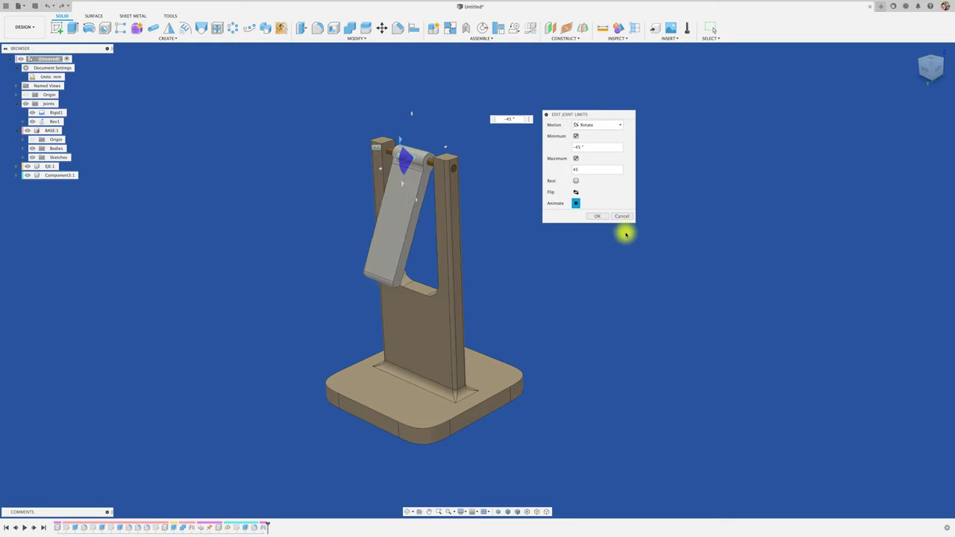
Accept the ±45° hinge limits and run Rev1's joint animation to test the flap's swing.
{"action": "left_click", "coordinate": [600, 217]}
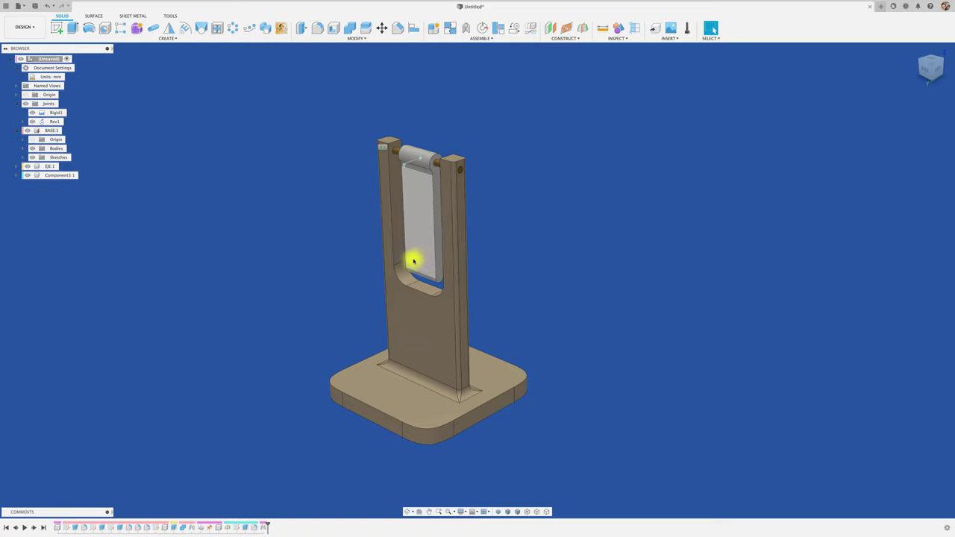
{"action": "mouse_move", "coordinate": [411, 258]}
{"action": "left_mouse_down"}
{"action": "mouse_move", "coordinate": [335, 215]}
{"action": "mouse_move", "coordinate": [444, 249]}
{"action": "mouse_move", "coordinate": [478, 222]}
{"action": "mouse_move", "coordinate": [343, 216]}
{"action": "mouse_move", "coordinate": [432, 228]}
{"action": "mouse_move", "coordinate": [467, 213]}
{"action": "mouse_move", "coordinate": [369, 215]}
{"action": "mouse_move", "coordinate": [492, 205]}
{"action": "mouse_move", "coordinate": [386, 230]}
{"action": "left_mouse_up"}
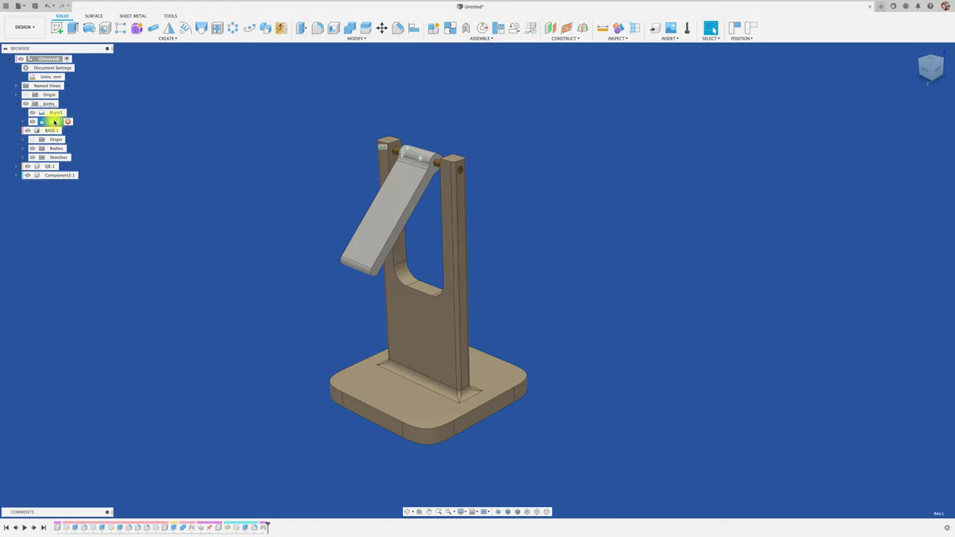
{"action": "right_click", "coordinate": [53, 121]}
{"action": "left_click", "coordinate": [76, 191]}
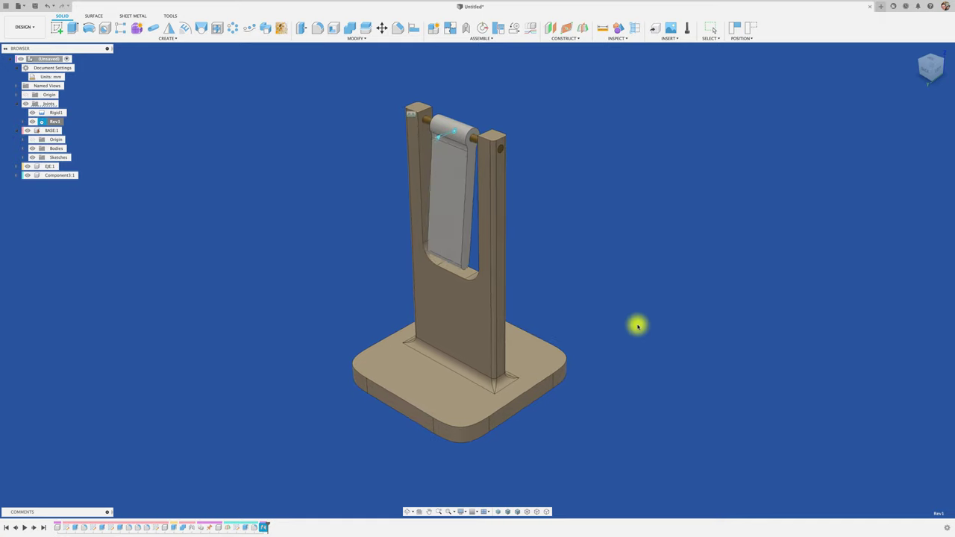
Stop the animation, swing the flap back, and orbit to view the stand from underneath.
{"action": "key", "text": "Escape"}
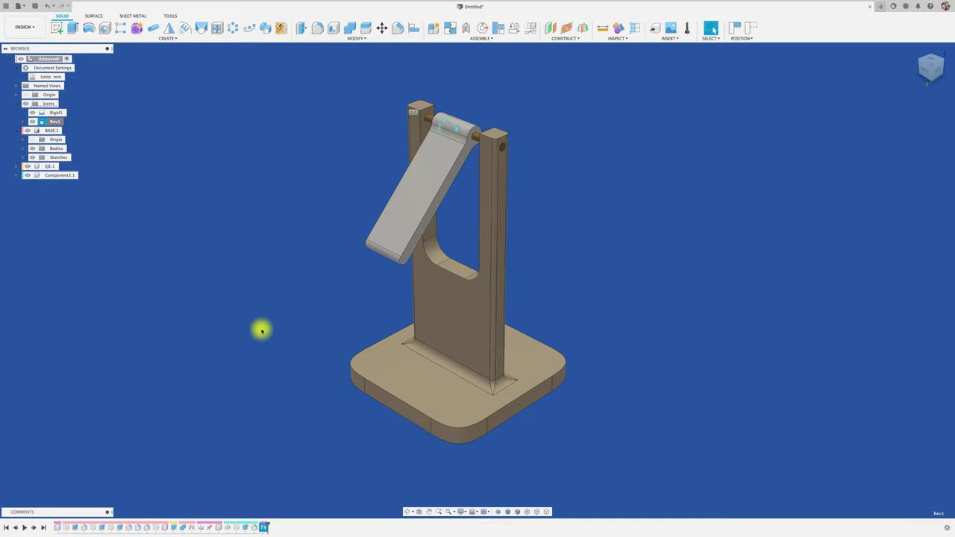
{"action": "left_click_drag", "start_coordinate": [390, 238], "coordinate": [525, 229]}
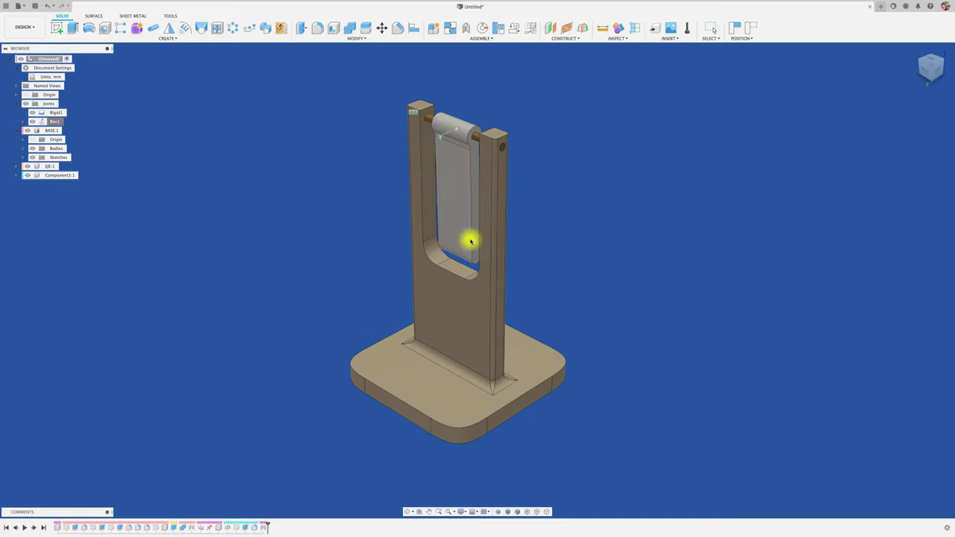
{"action": "mouse_move", "coordinate": [355, 373]}
{"action": "middle_mouse_down", "text": "shift"}
{"action": "mouse_move", "coordinate": [484, 393]}
{"action": "mouse_move", "coordinate": [361, 345]}
{"action": "mouse_move", "coordinate": [115, 93]}
{"action": "mouse_move", "coordinate": [92, 119]}
{"action": "middle_mouse_up", "text": "shift"}
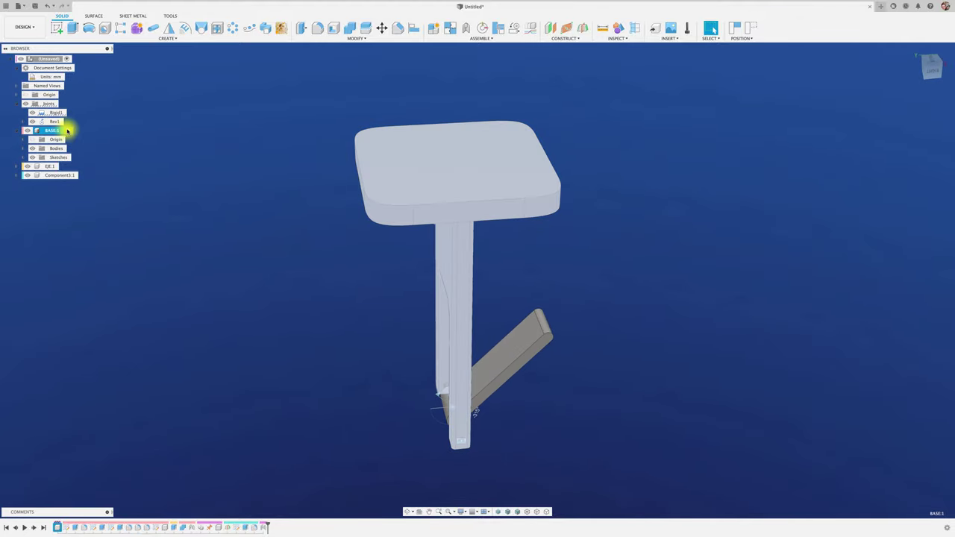
Activate BASE:1 and start a sketch on the base's bottom face, viewed straight on.
{"action": "left_click", "coordinate": [68, 130]}
{"action": "left_click", "coordinate": [57, 28]}
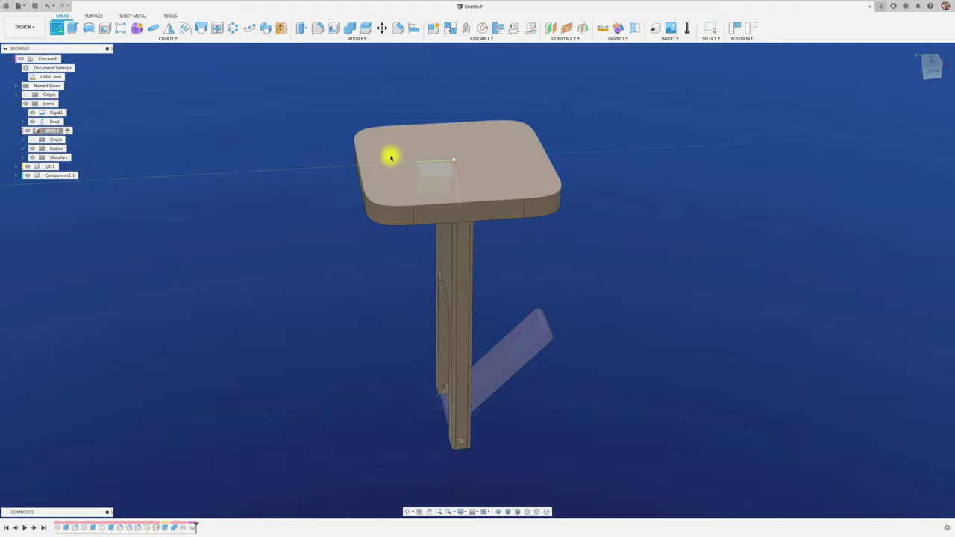
{"action": "left_click", "coordinate": [387, 145]}
{"action": "left_click", "coordinate": [479, 275]}
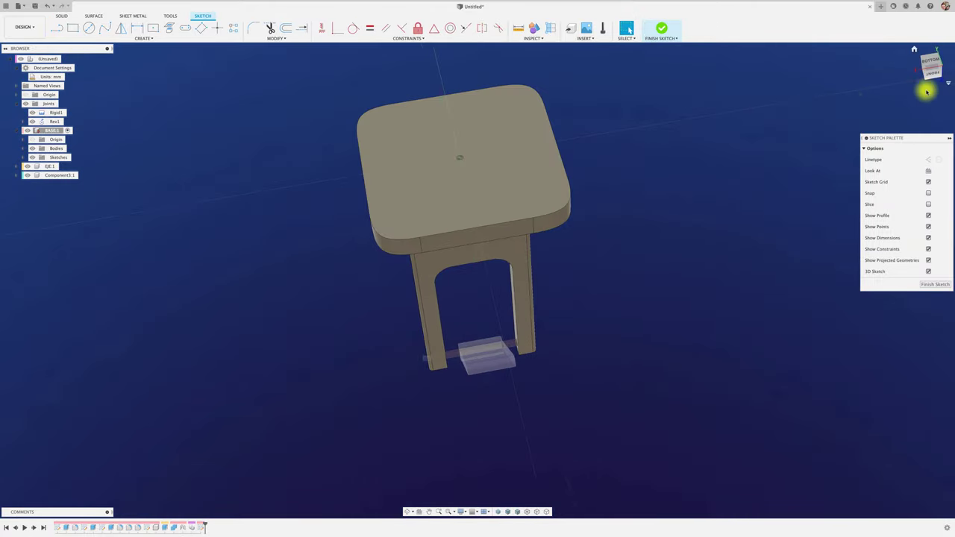
{"action": "left_click", "coordinate": [931, 65]}
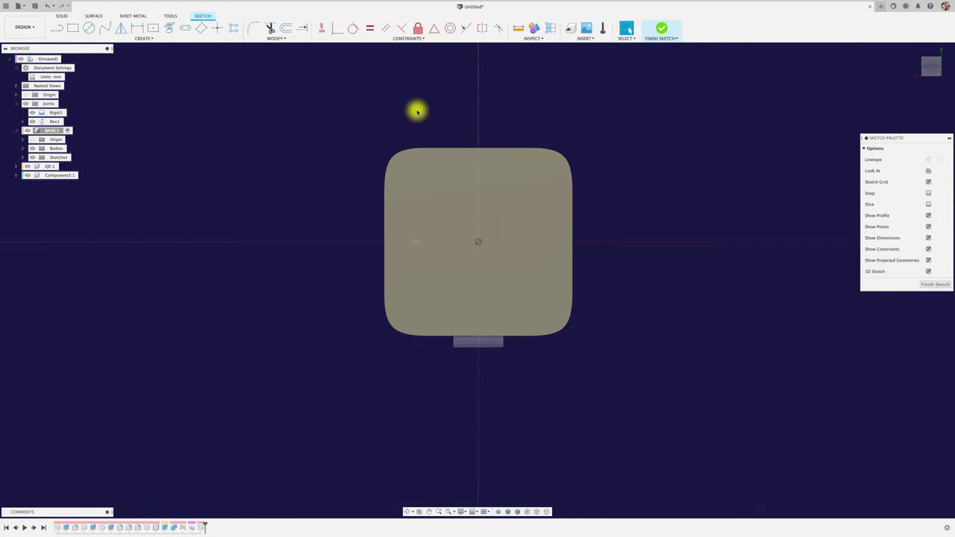
Draw a small center-diameter circle near the base's top-left corner.
{"action": "left_click", "coordinate": [87, 30]}
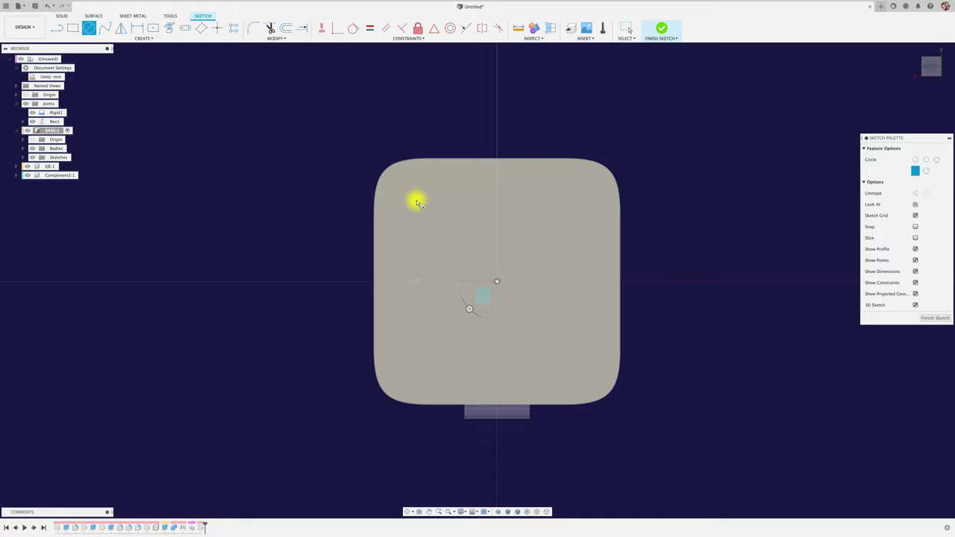
{"action": "left_click", "coordinate": [407, 210]}
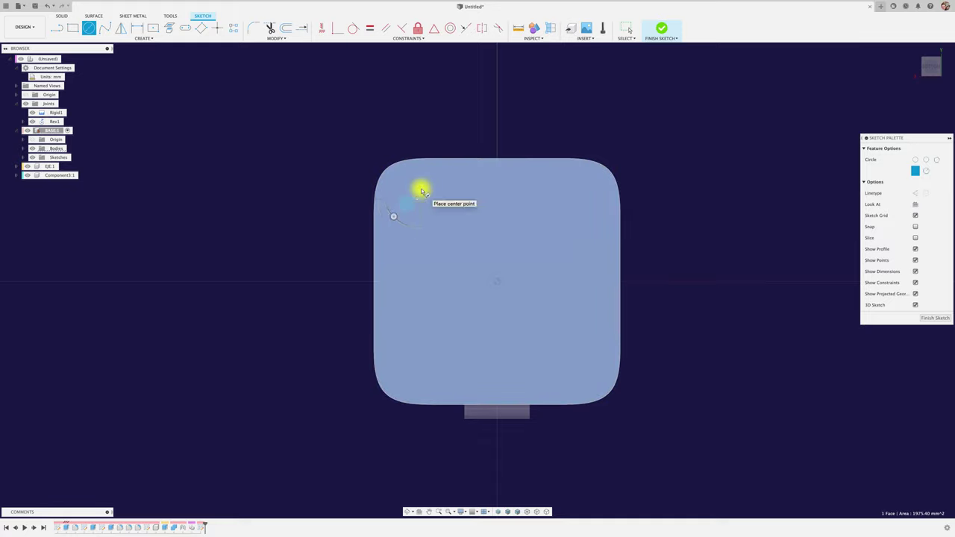
{"action": "left_click", "coordinate": [421, 189]}
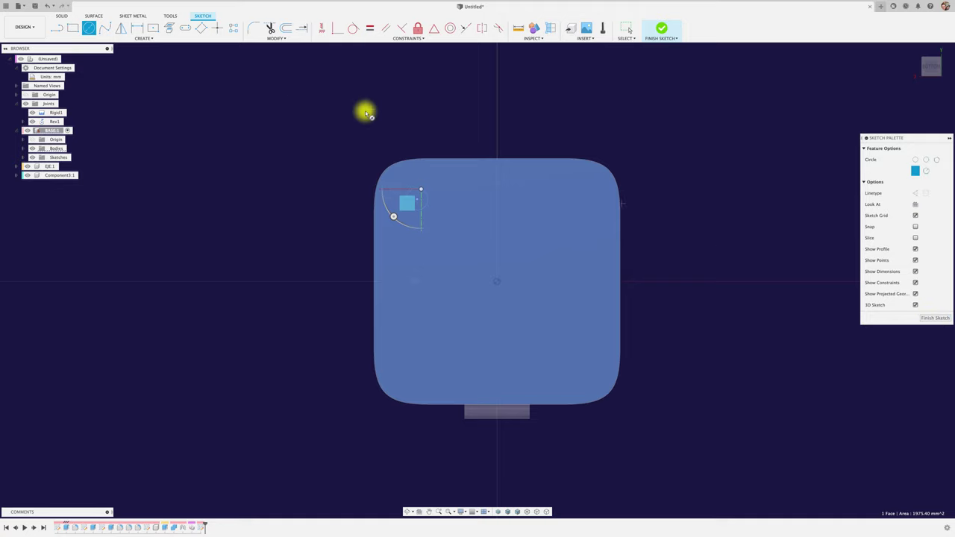
{"action": "left_click", "coordinate": [143, 38]}
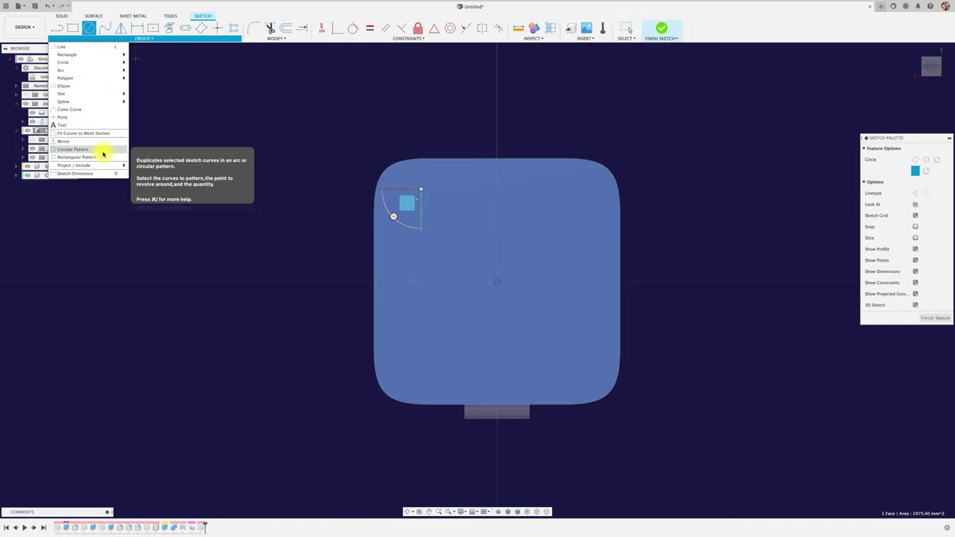
Circular-pattern the corner circle 4 times around the sketch origin.
{"action": "left_click", "coordinate": [93, 149]}
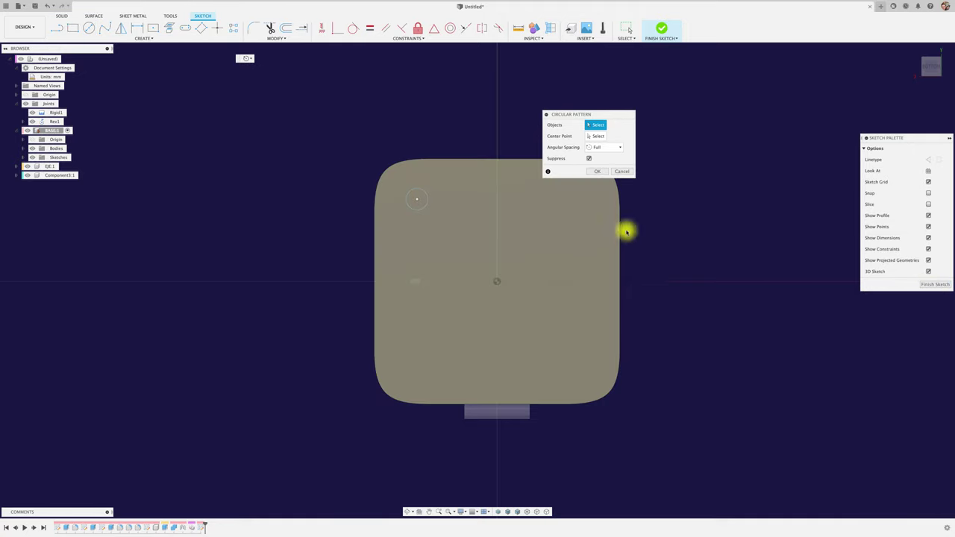
{"action": "left_click", "coordinate": [497, 282]}
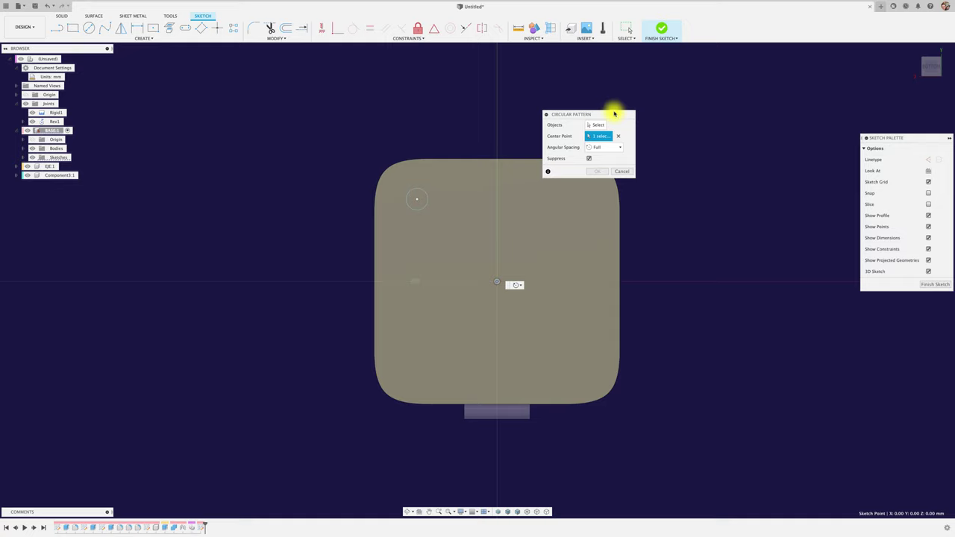
{"action": "left_click_drag", "start_coordinate": [614, 113], "coordinate": [738, 109]}
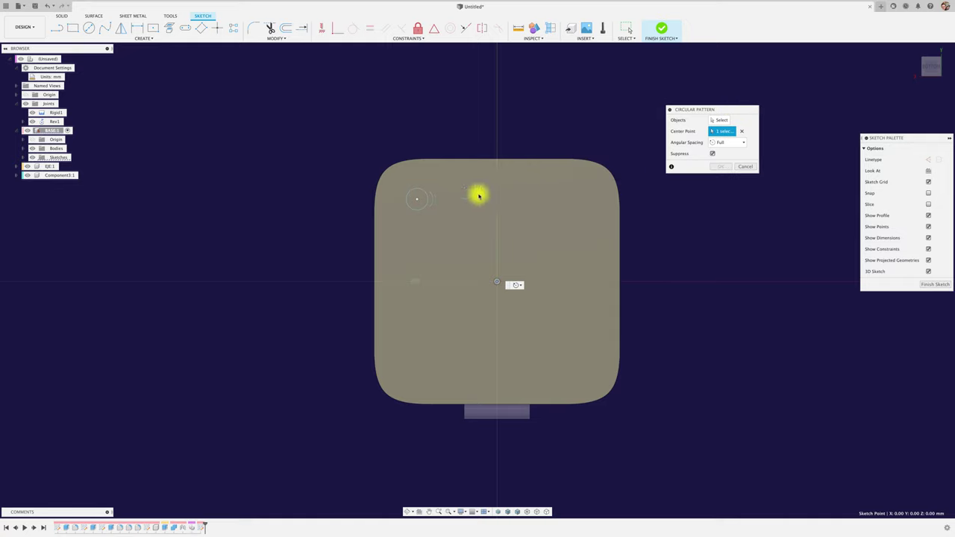
{"action": "left_click", "coordinate": [713, 121]}
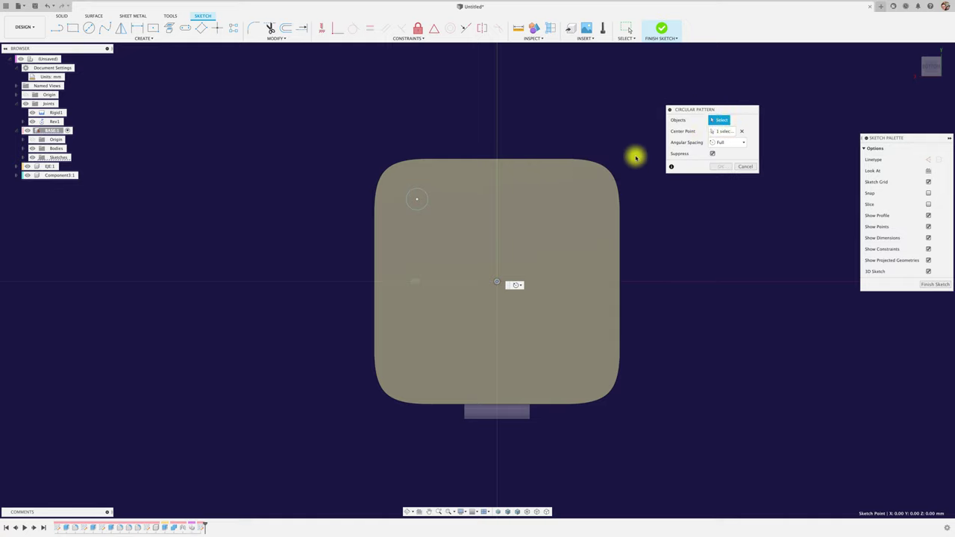
{"action": "left_click", "coordinate": [423, 209]}
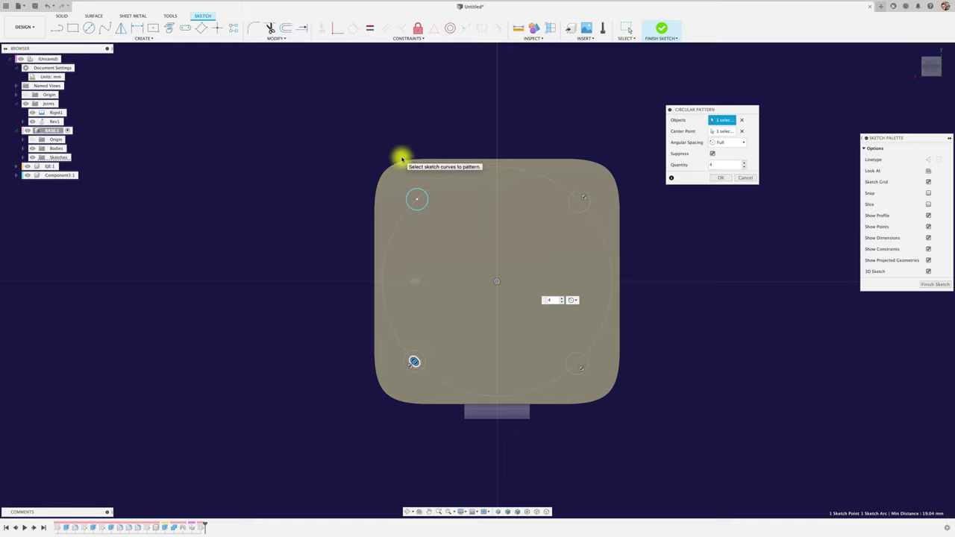
{"action": "left_click", "coordinate": [718, 179]}
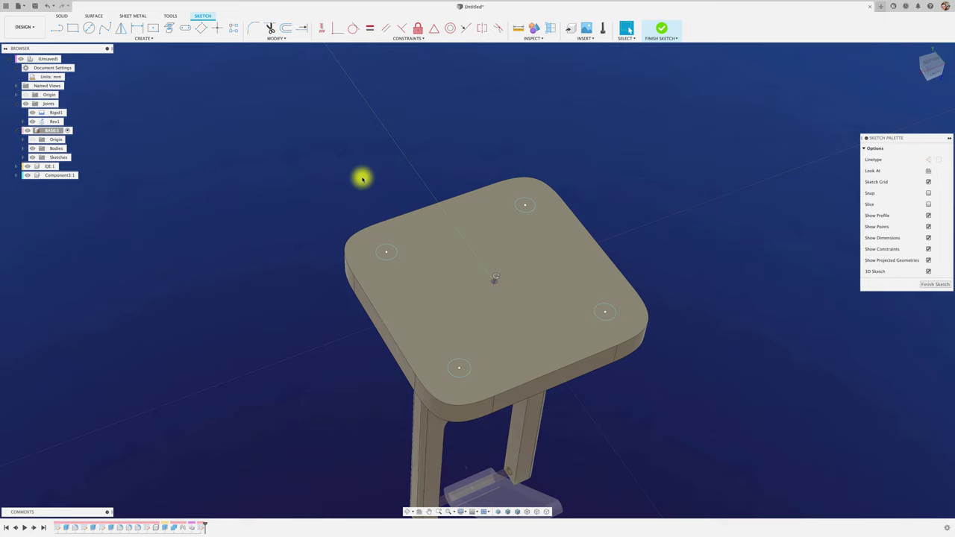
Cut the four corner circles 15.20 mm through the base as holes, then reactivate the root component.
{"action": "key", "text": "e"}
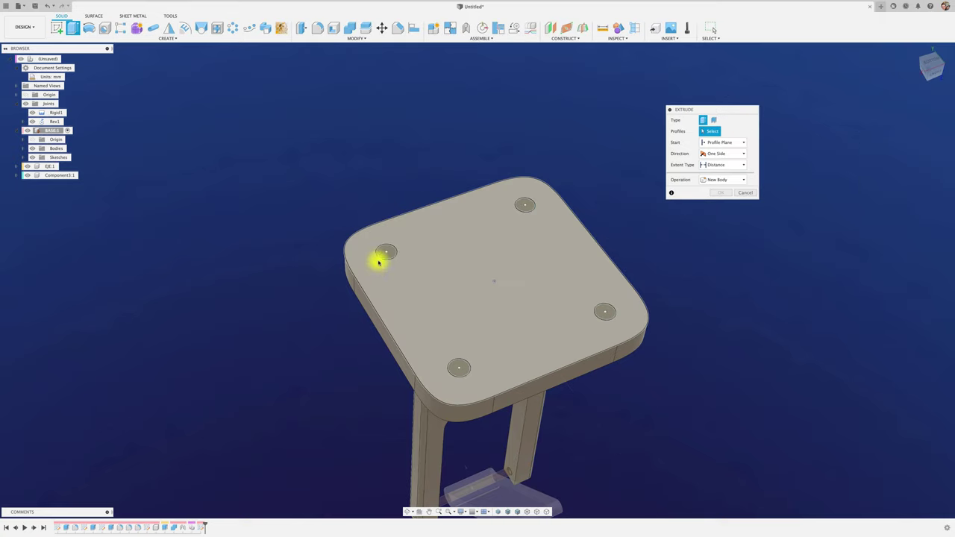
{"action": "left_click", "coordinate": [382, 252]}
{"action": "left_click", "coordinate": [524, 203]}
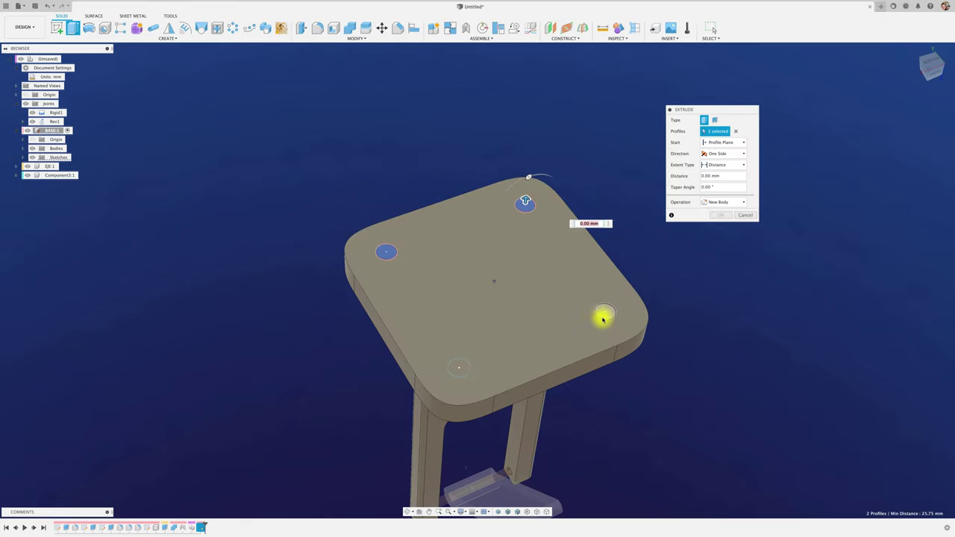
{"action": "left_click", "coordinate": [604, 314]}
{"action": "left_click", "coordinate": [459, 368]}
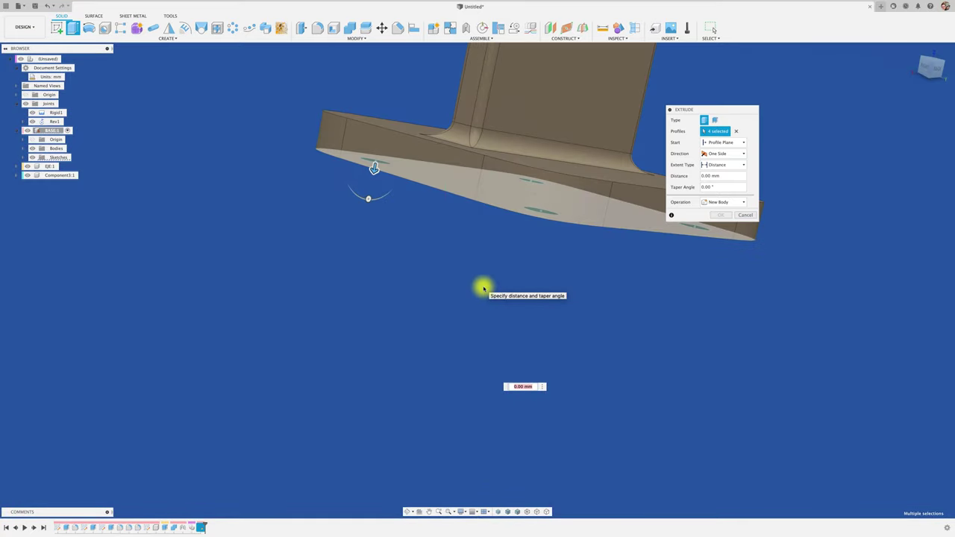
{"action": "mouse_move", "coordinate": [484, 288]}
{"action": "middle_mouse_down", "text": "shift"}
{"action": "mouse_move", "coordinate": [396, 258]}
{"action": "mouse_move", "coordinate": [363, 321]}
{"action": "middle_mouse_up", "text": "shift"}
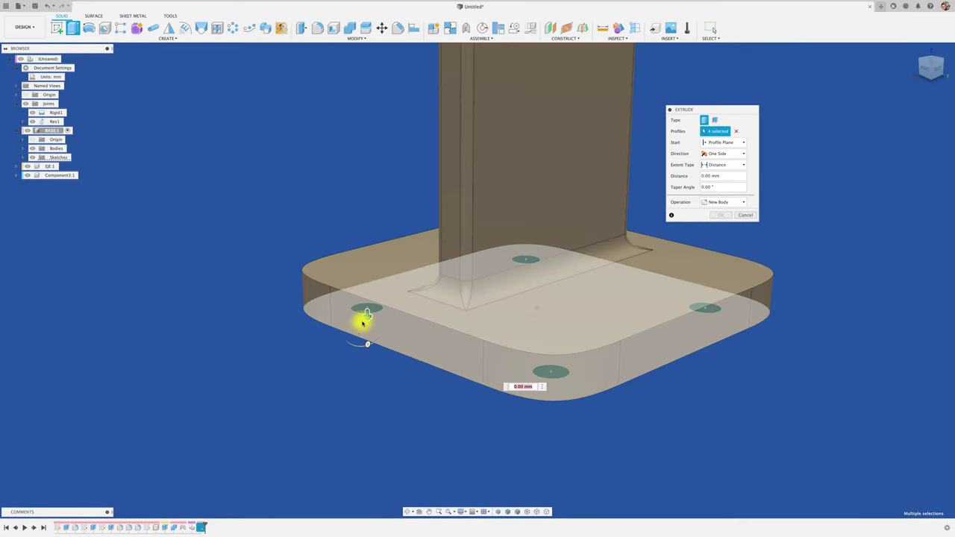
{"action": "left_click_drag", "start_coordinate": [365, 315], "coordinate": [364, 196]}
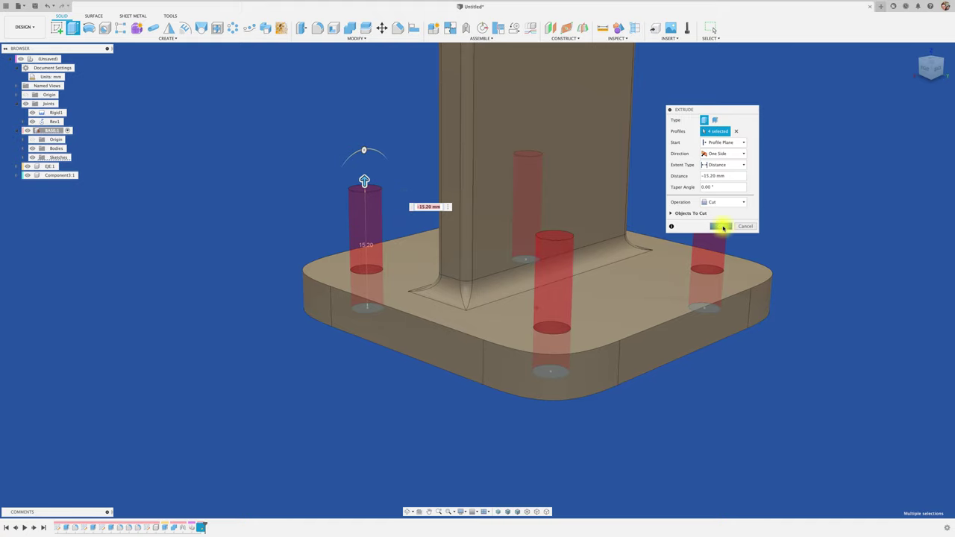
{"action": "left_click", "coordinate": [721, 226]}
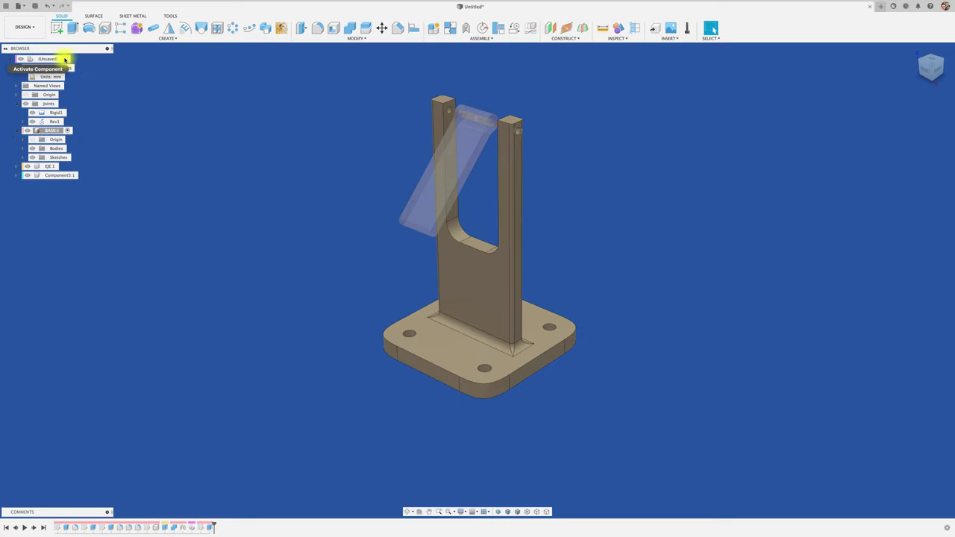
{"action": "left_click", "coordinate": [67, 58]}
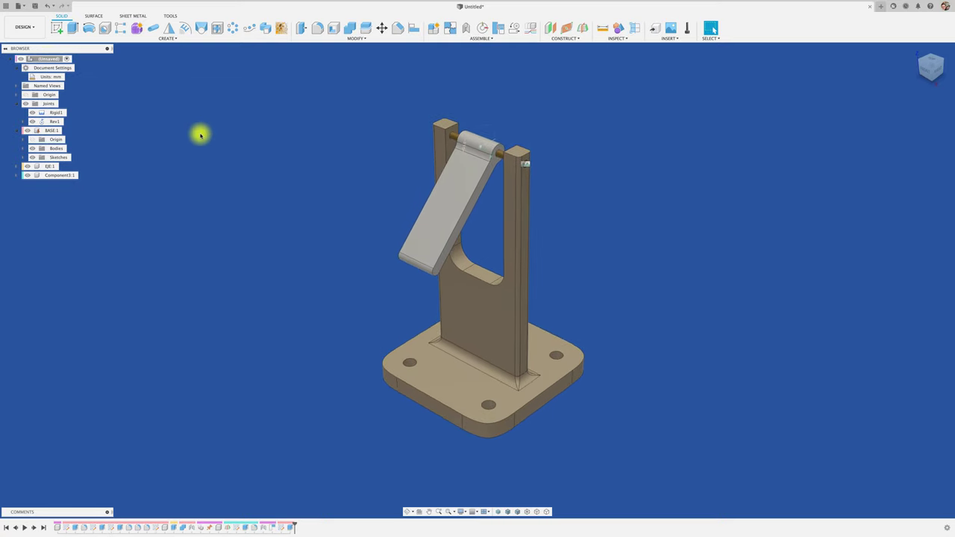